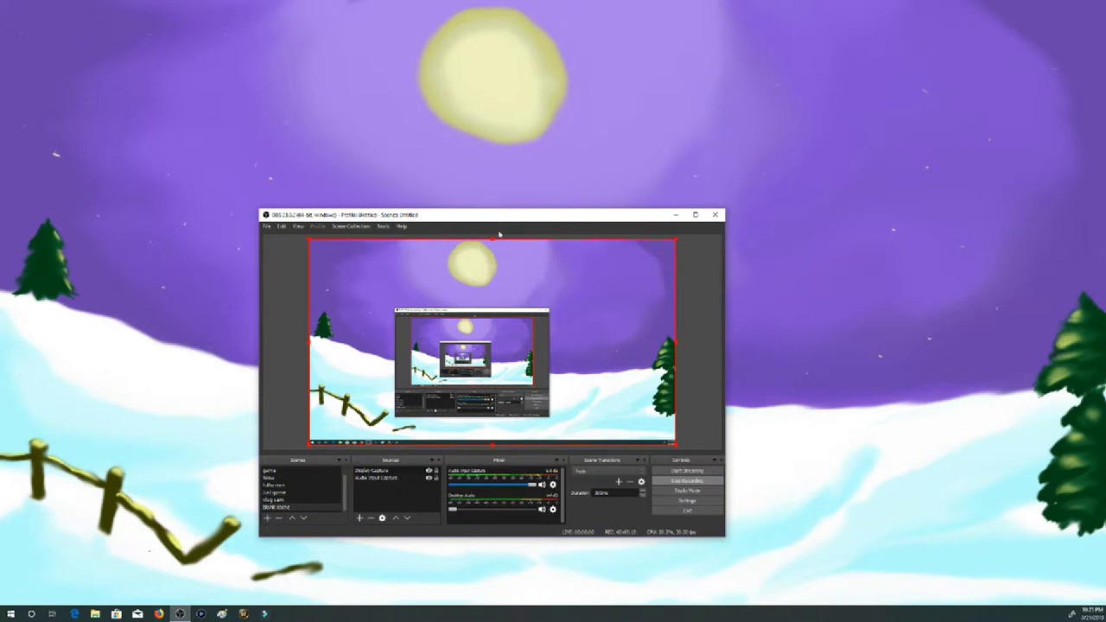
left_click_drag(491, 217, 624, 118)
left_click(529, 373)
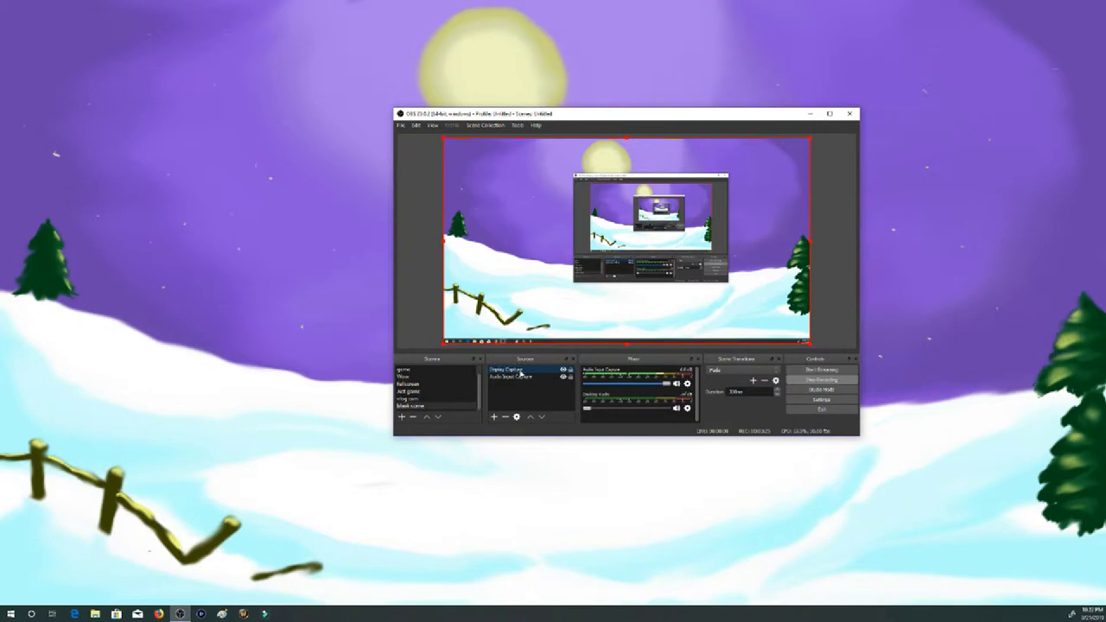
right_click(520, 371)
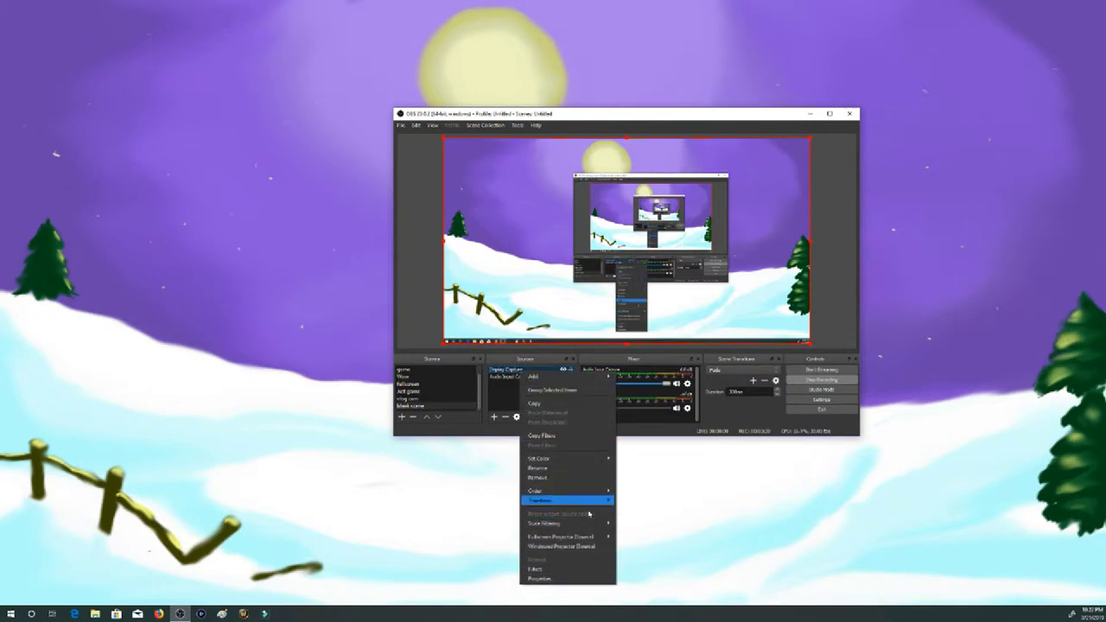
left_click(551, 580)
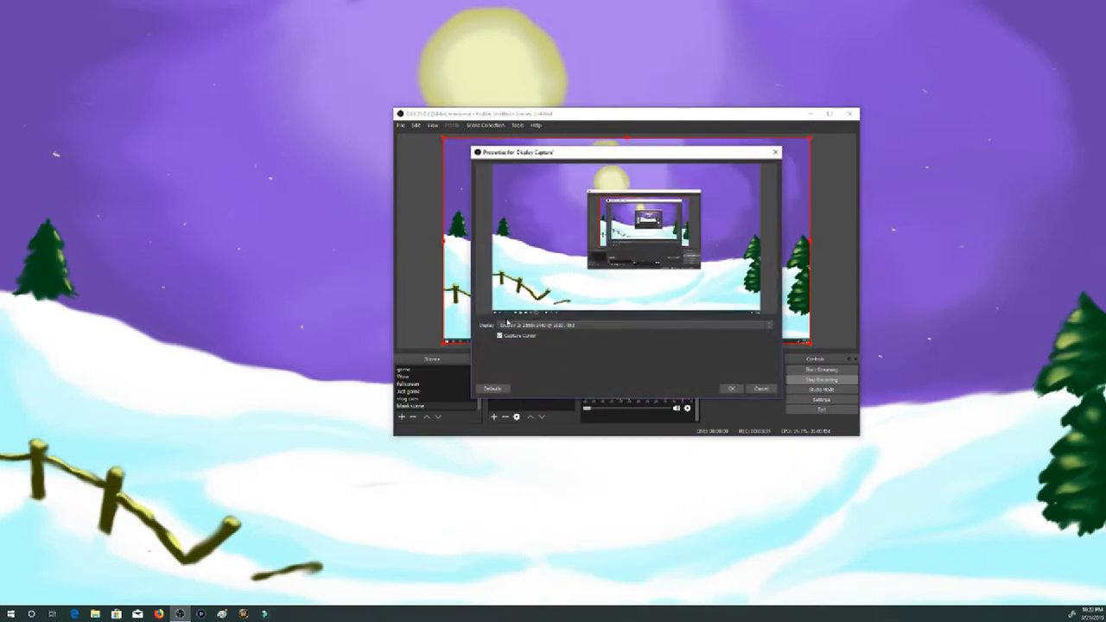
left_click(709, 326)
left_click(758, 388)
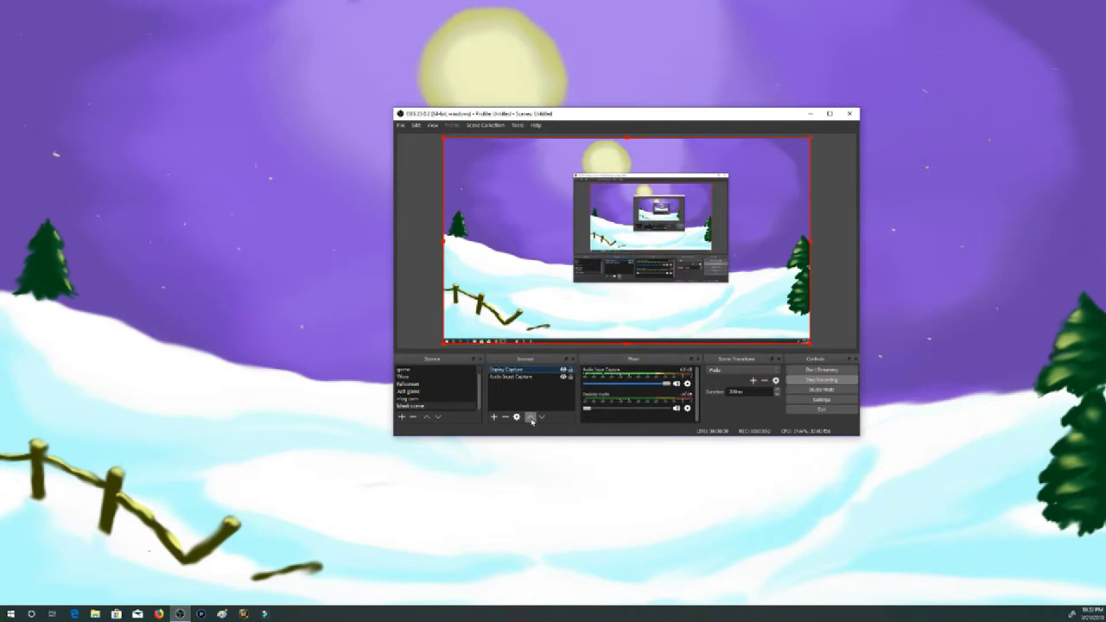
left_click_drag(608, 118, 557, 183)
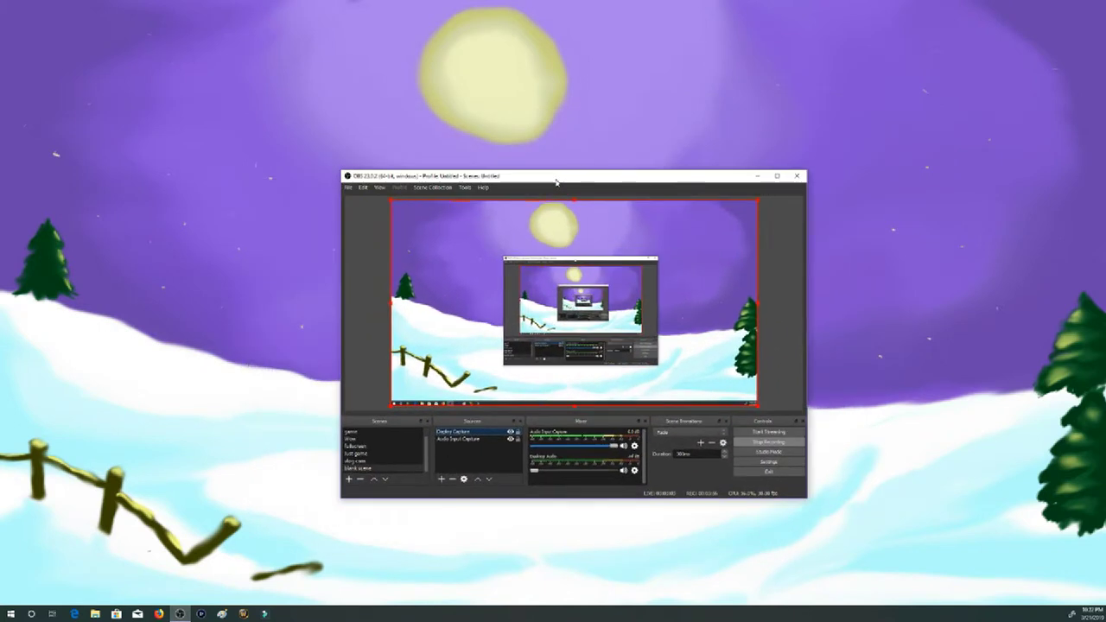
right_click(458, 450)
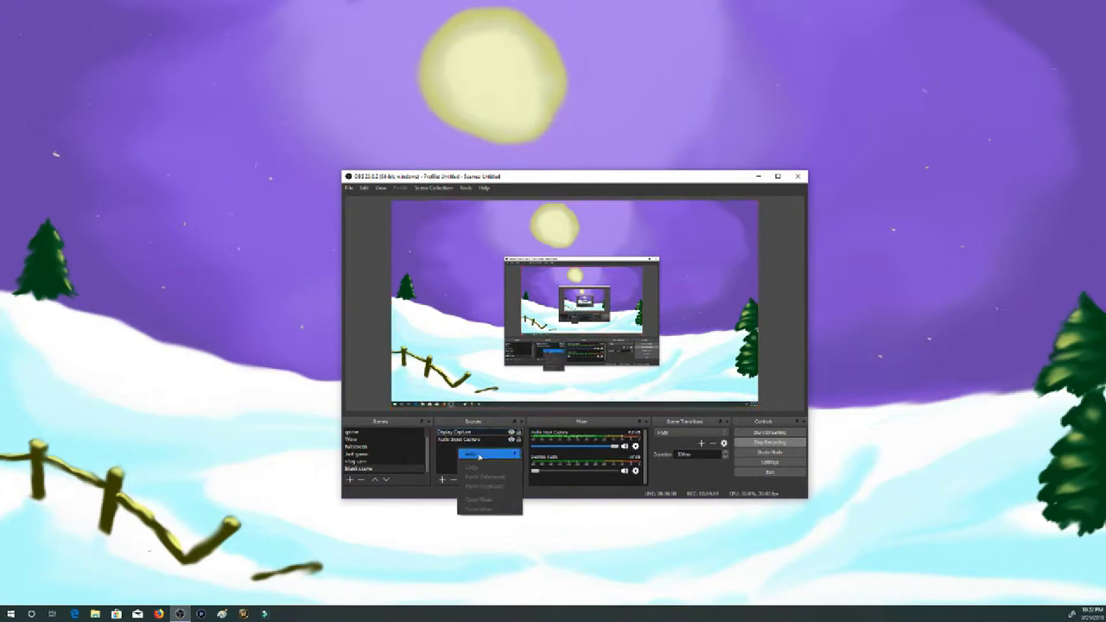
mouse_move(480, 456)
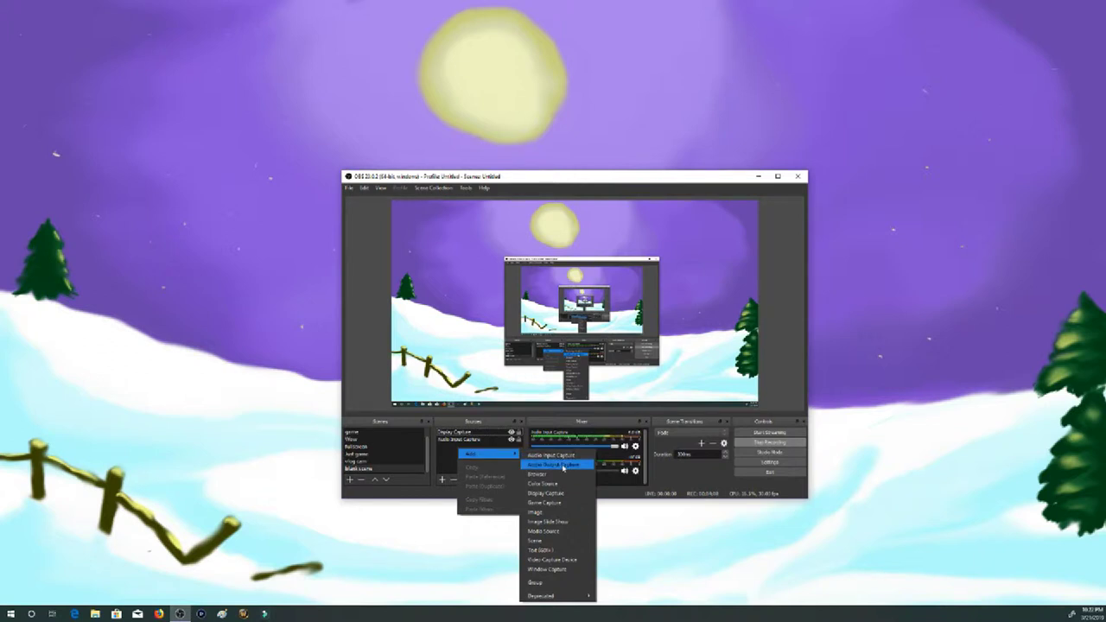
key("Escape")
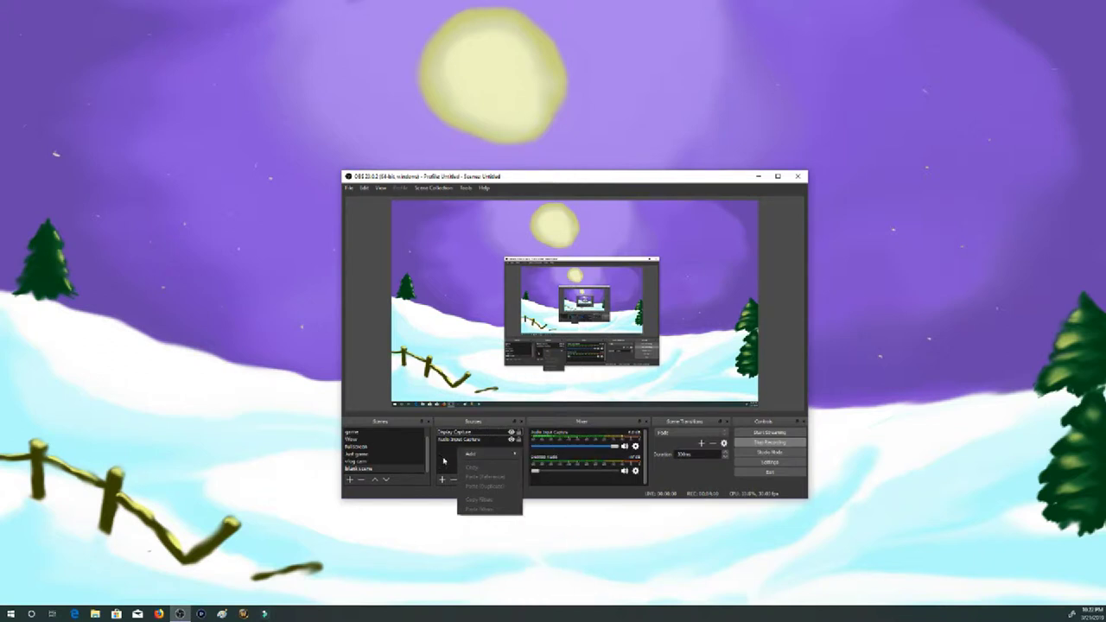
key("Escape")
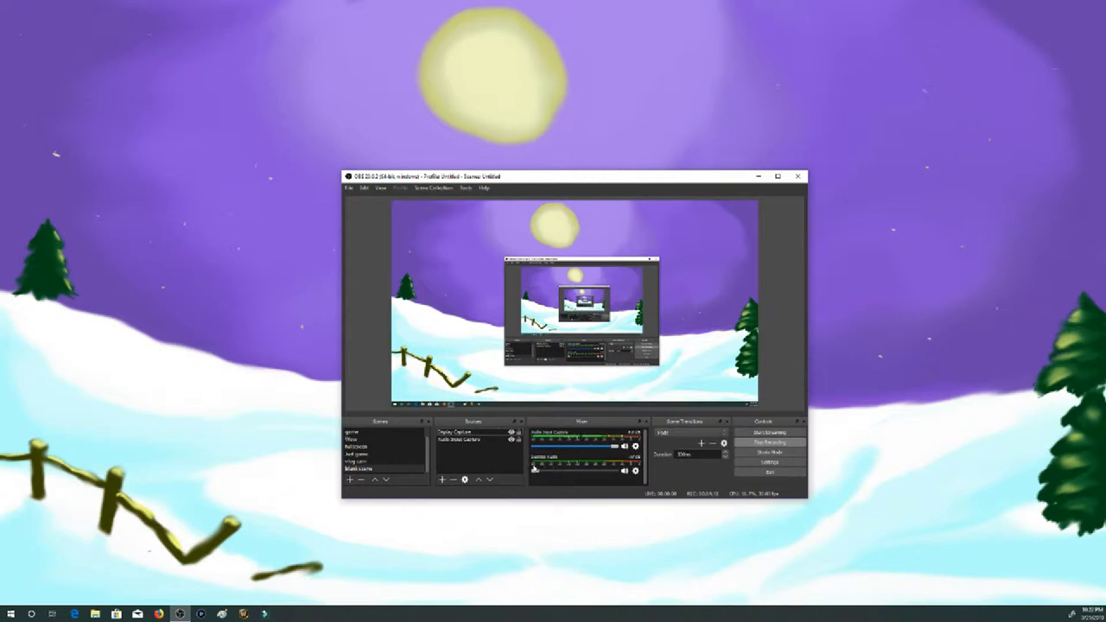
mouse_move(538, 473)
left_mouse_down()
mouse_move(596, 475)
mouse_move(525, 473)
left_mouse_up()
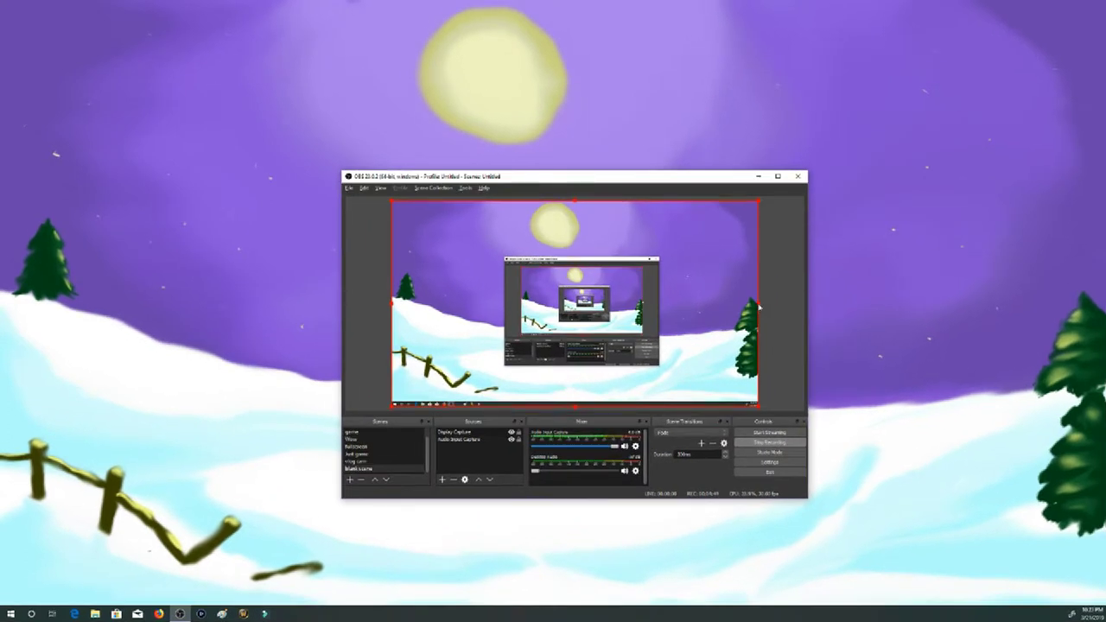
left_click_drag(761, 307, 761, 334)
mouse_move(759, 409)
left_mouse_down()
mouse_move(669, 374)
mouse_move(761, 413)
left_mouse_up()
Add the existing Video Capture Device webcam as a new source over the desktop capture
right_click(475, 456)
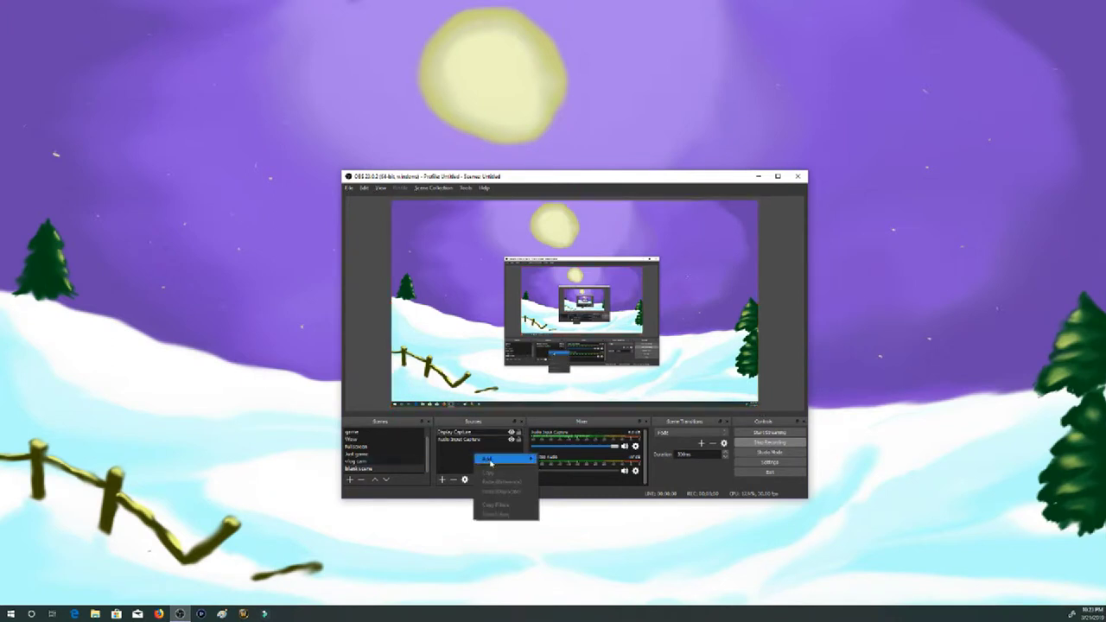
mouse_move(490, 463)
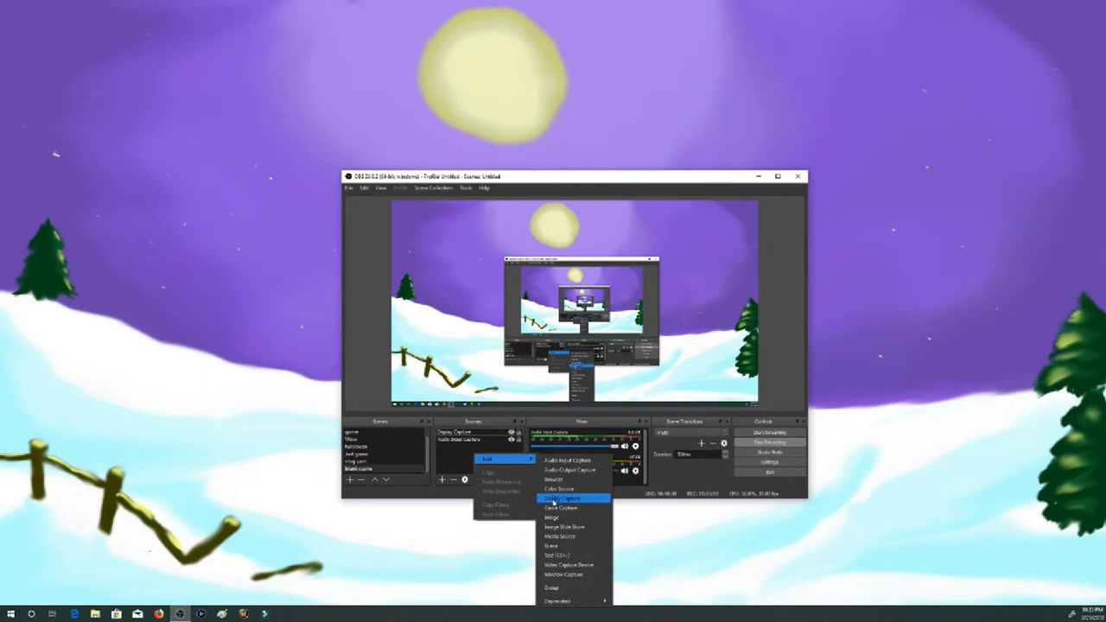
left_click(572, 566)
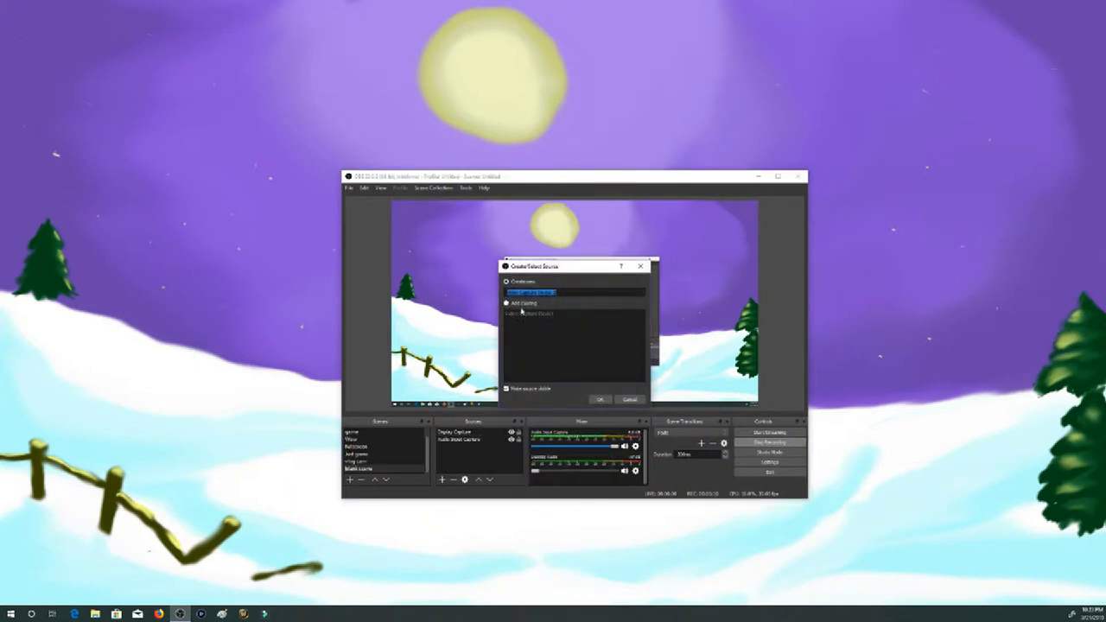
left_click_drag(584, 265, 785, 265)
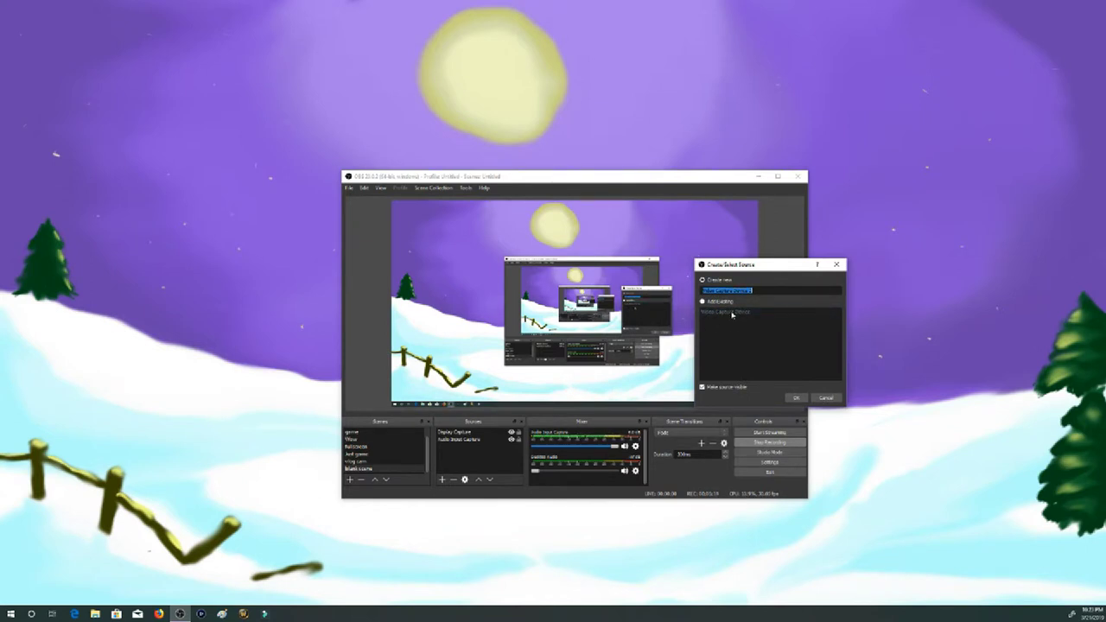
left_click(702, 303)
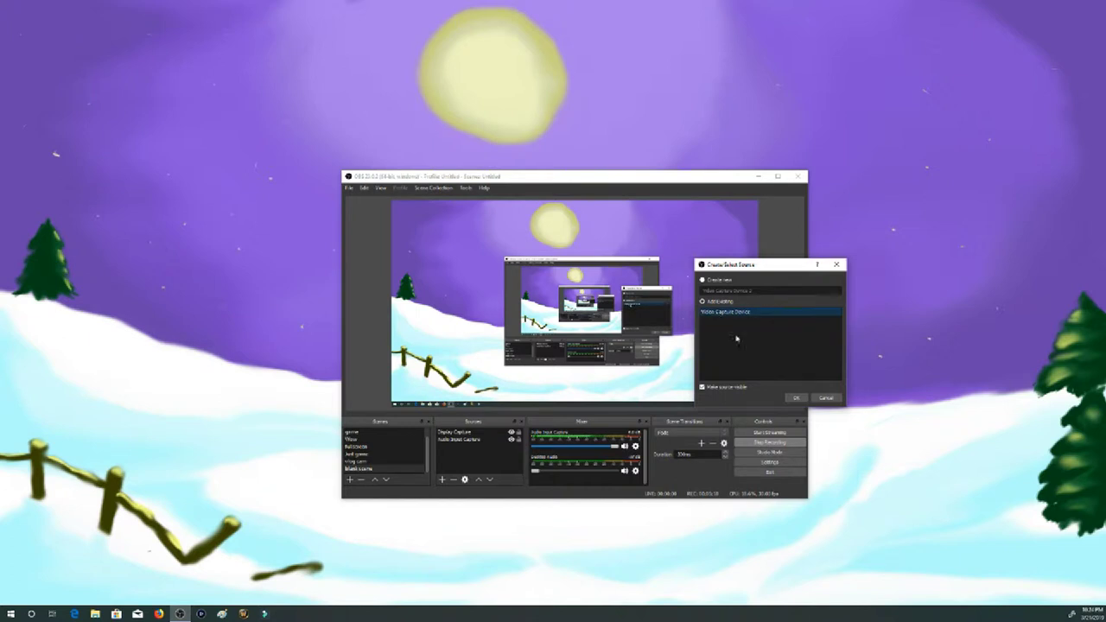
left_click(795, 399)
left_click(555, 345)
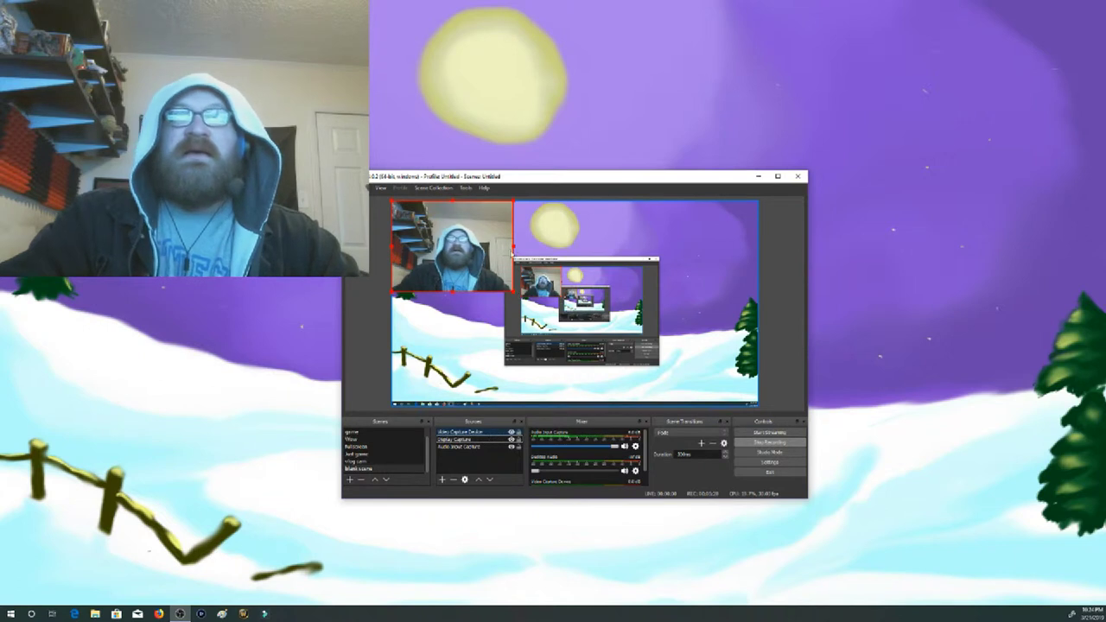
Narrow the webcam, crop its left and bottom edges, and move it to the top-left corner
left_click_drag(513, 246, 493, 246)
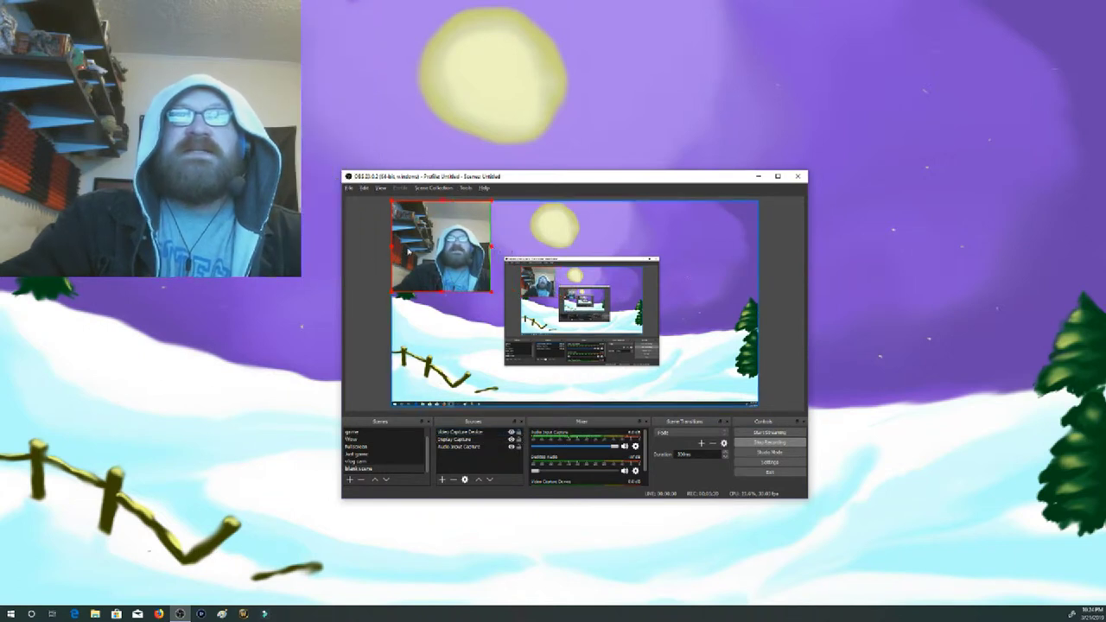
left_click_drag(392, 201, 457, 220)
left_click_drag(458, 294, 430, 245)
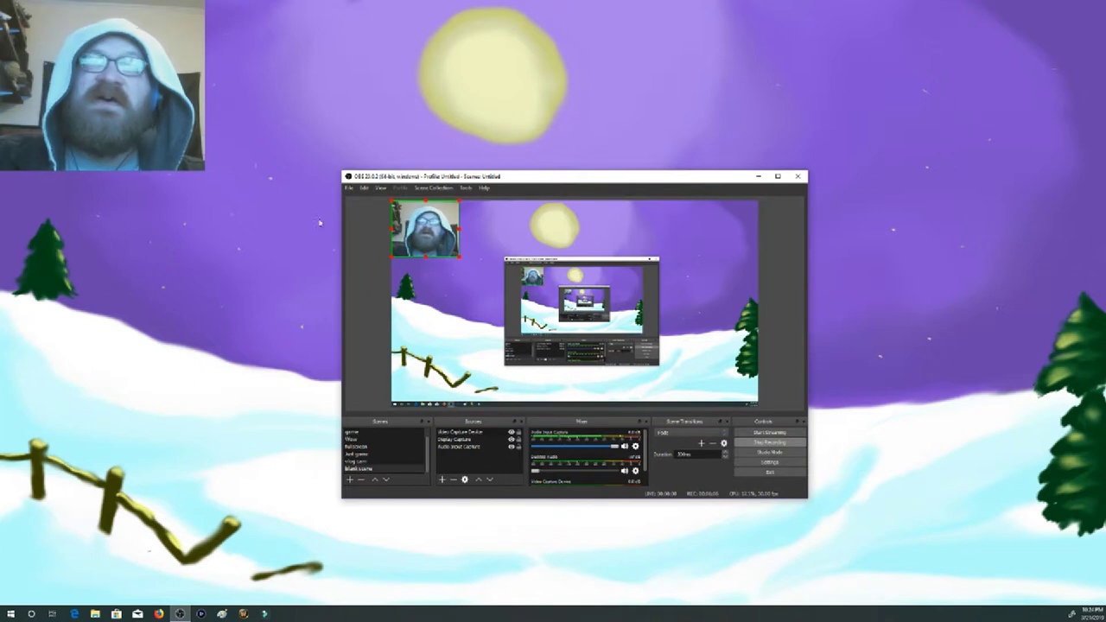
scroll(645, 476, "down", 2)
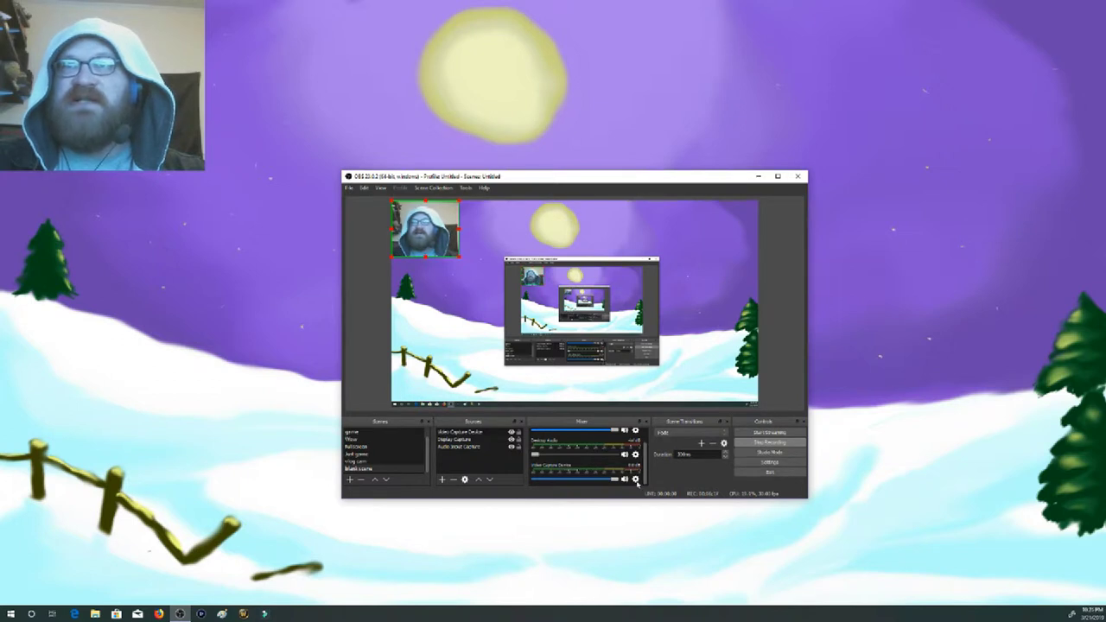
Open the Video Capture Device source's properties, leaving its audio options unchanged
left_click(636, 479)
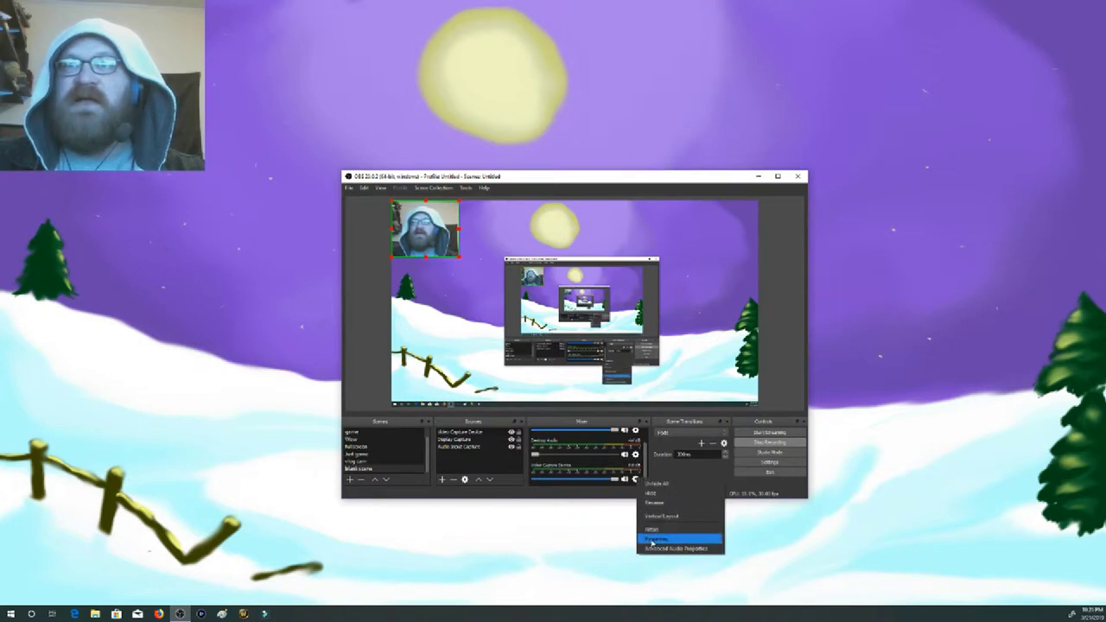
left_click(463, 463)
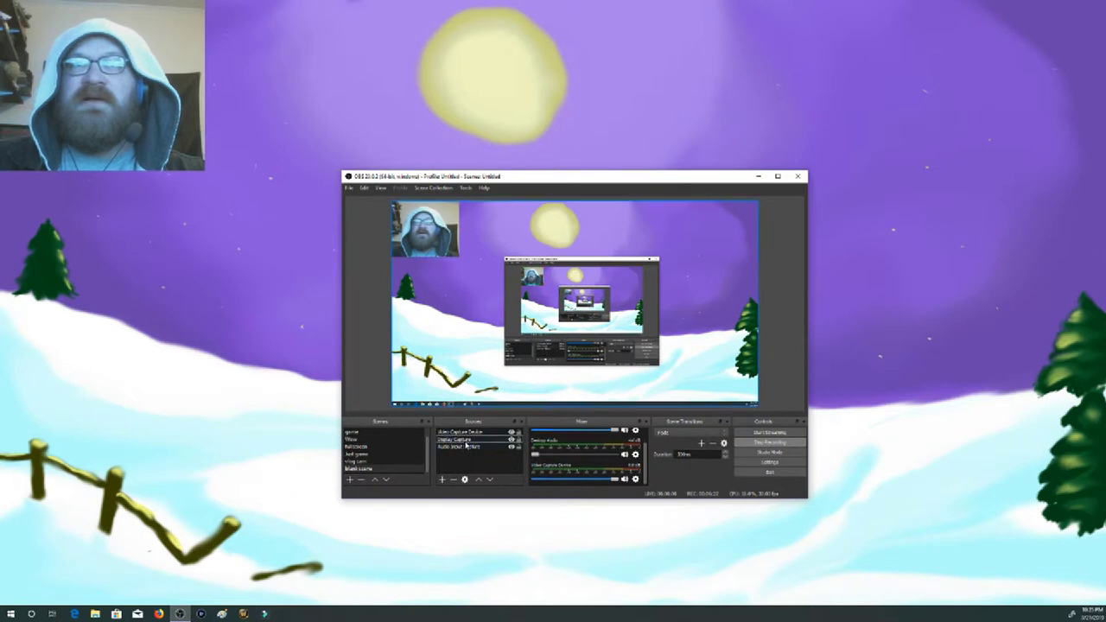
right_click(468, 432)
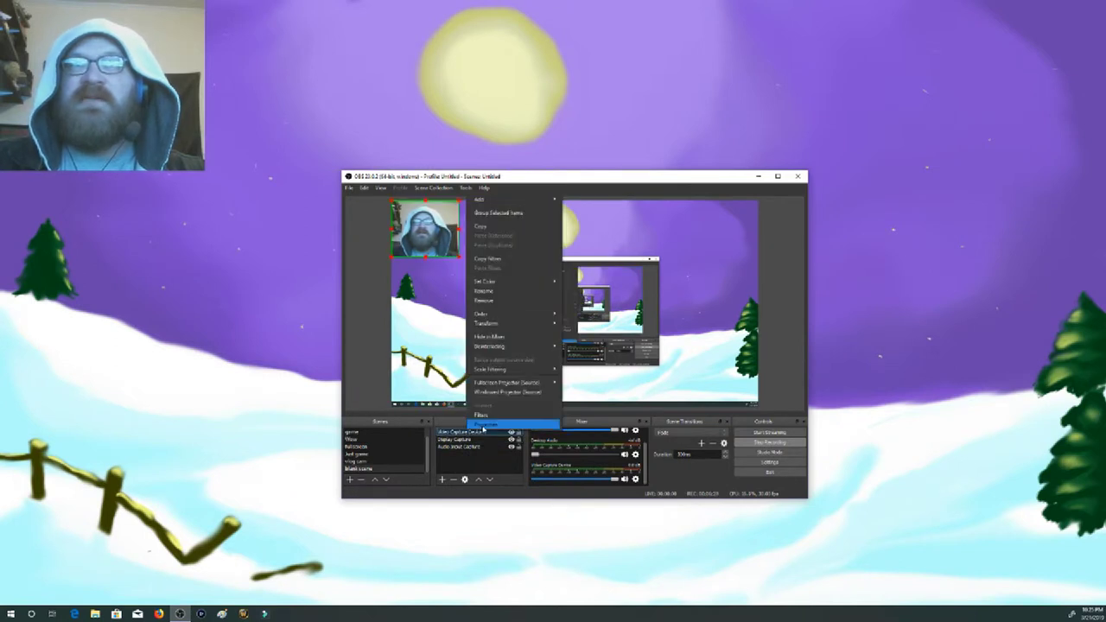
left_click(487, 424)
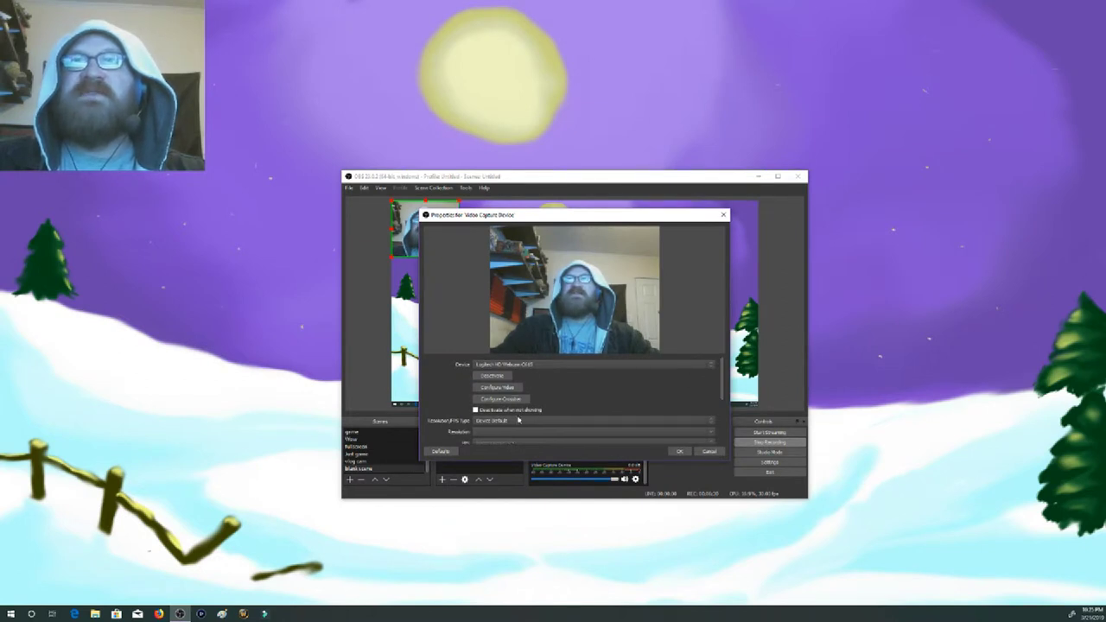
Tick and untick Flip Vertically so the webcam stays upright, then confirm with OK
scroll(510, 424, "down", 2)
scroll(517, 406, "down", 1)
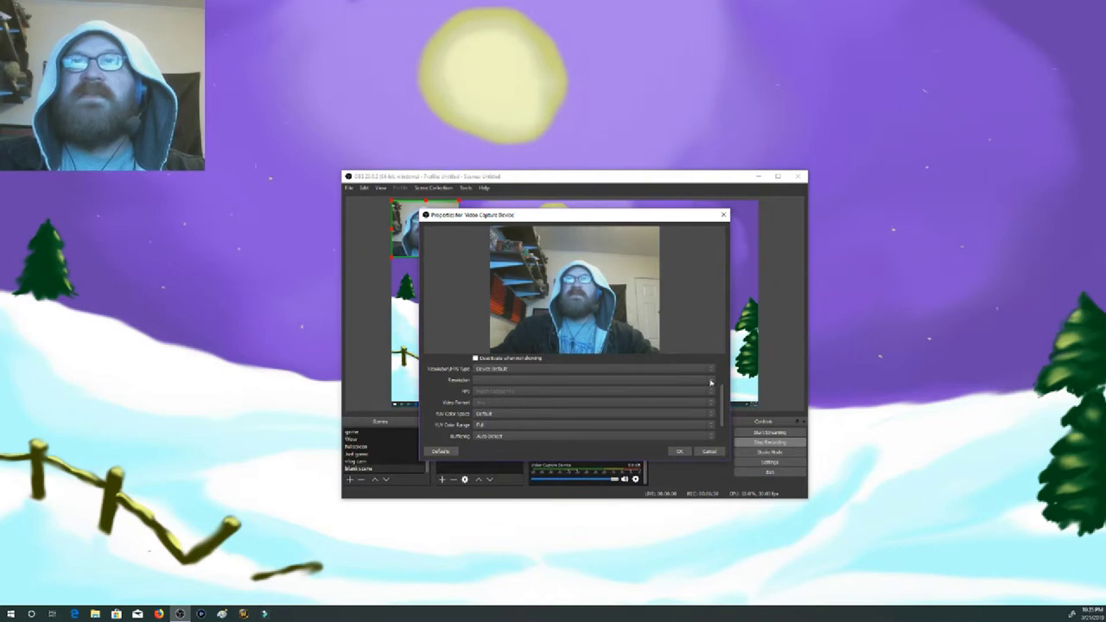
scroll(711, 382, "down", 2)
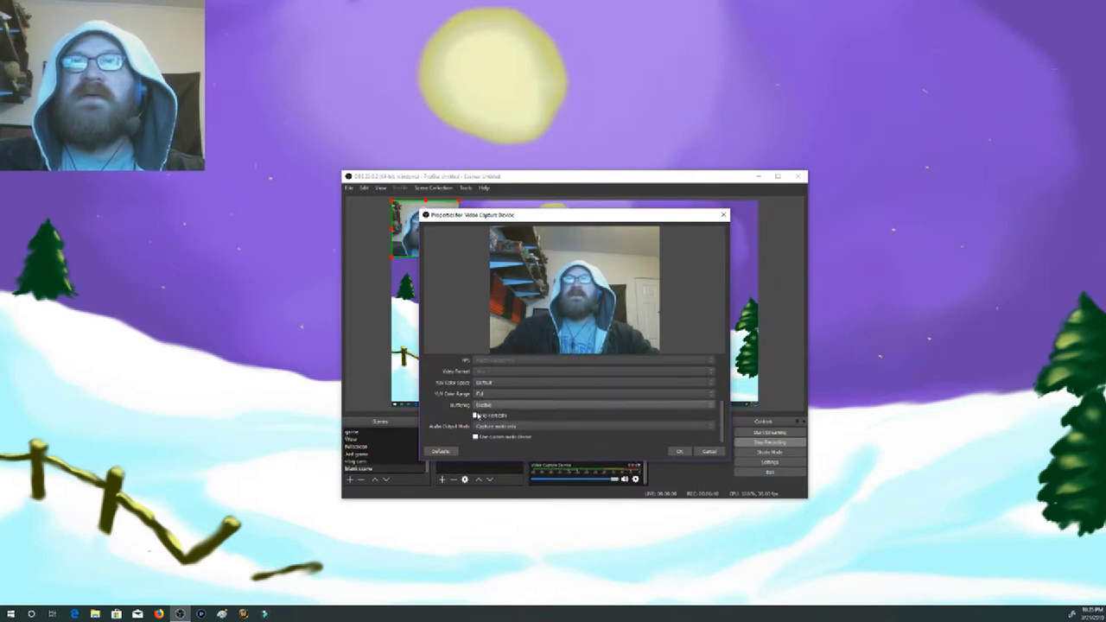
left_click(475, 416)
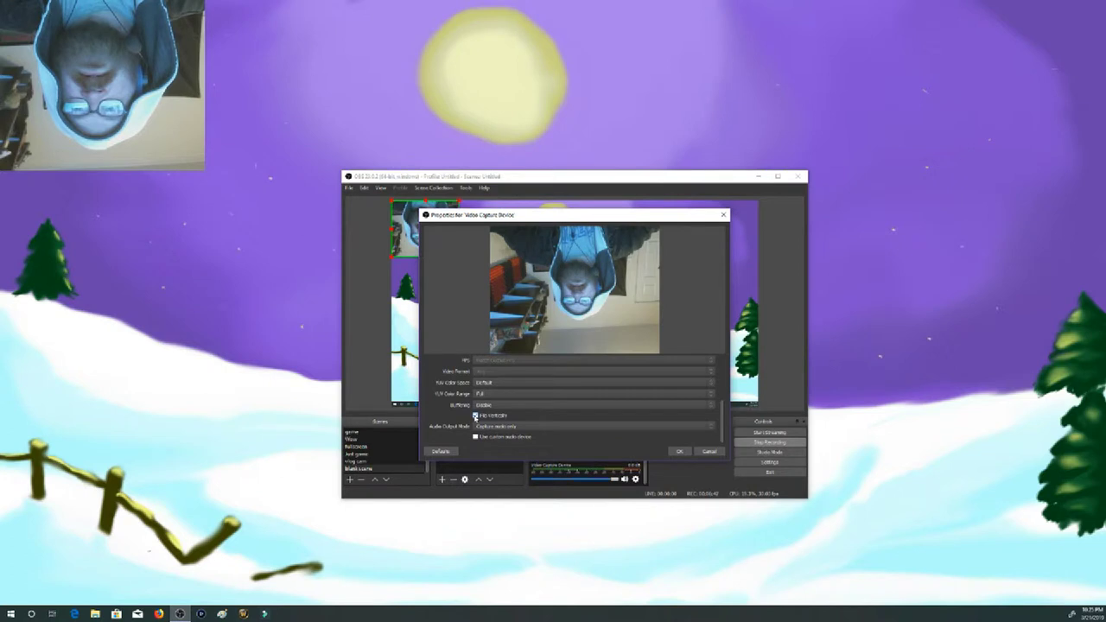
left_click(474, 415)
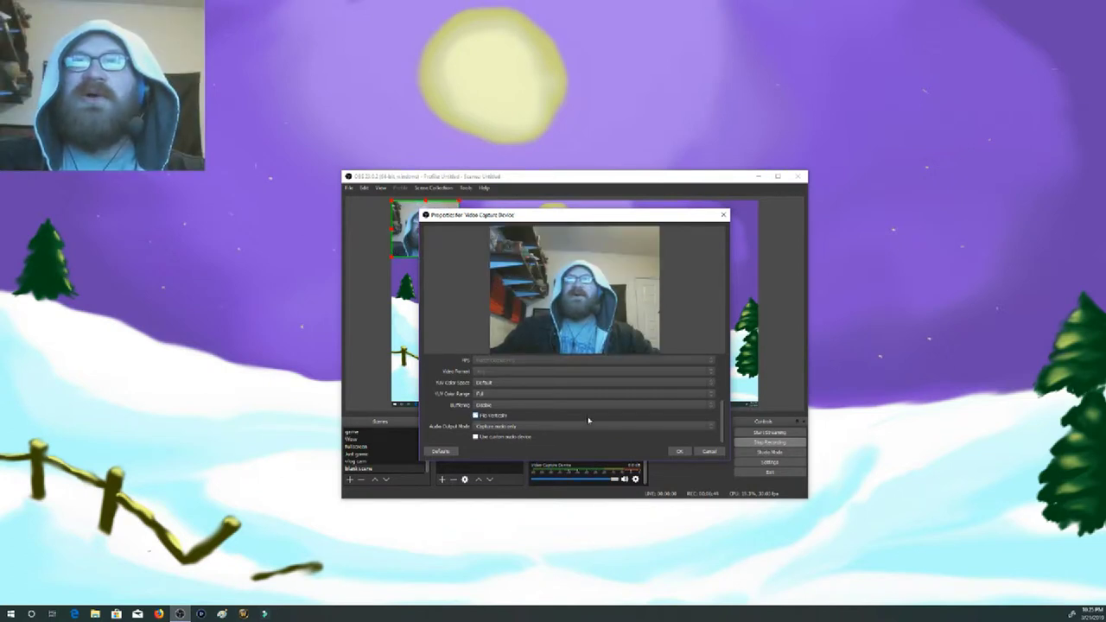
scroll(579, 444, "up", 3)
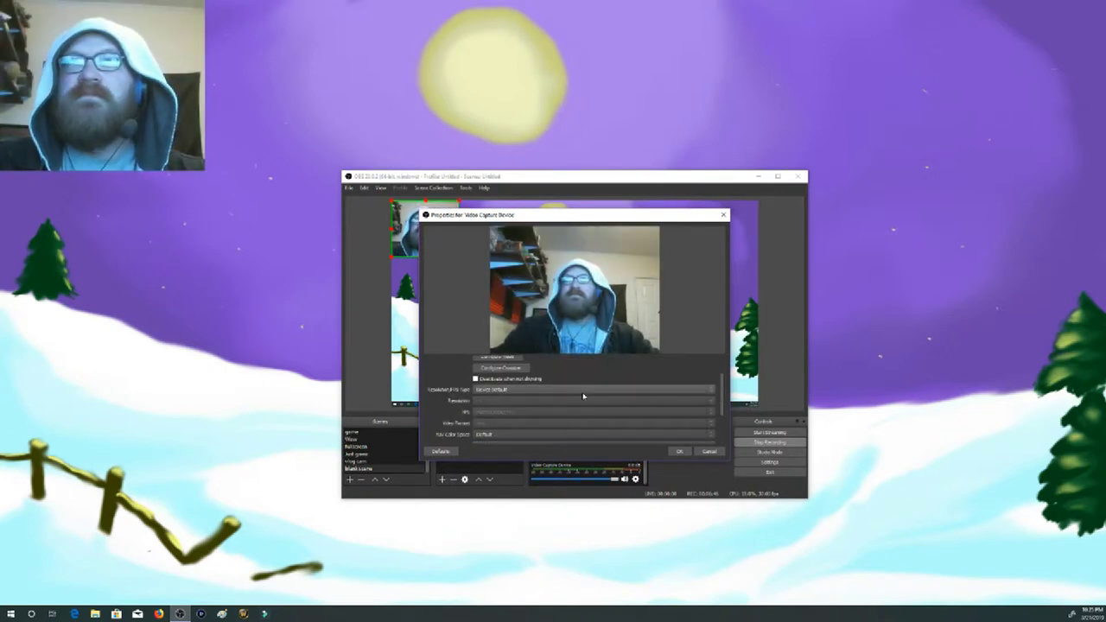
left_click(709, 451)
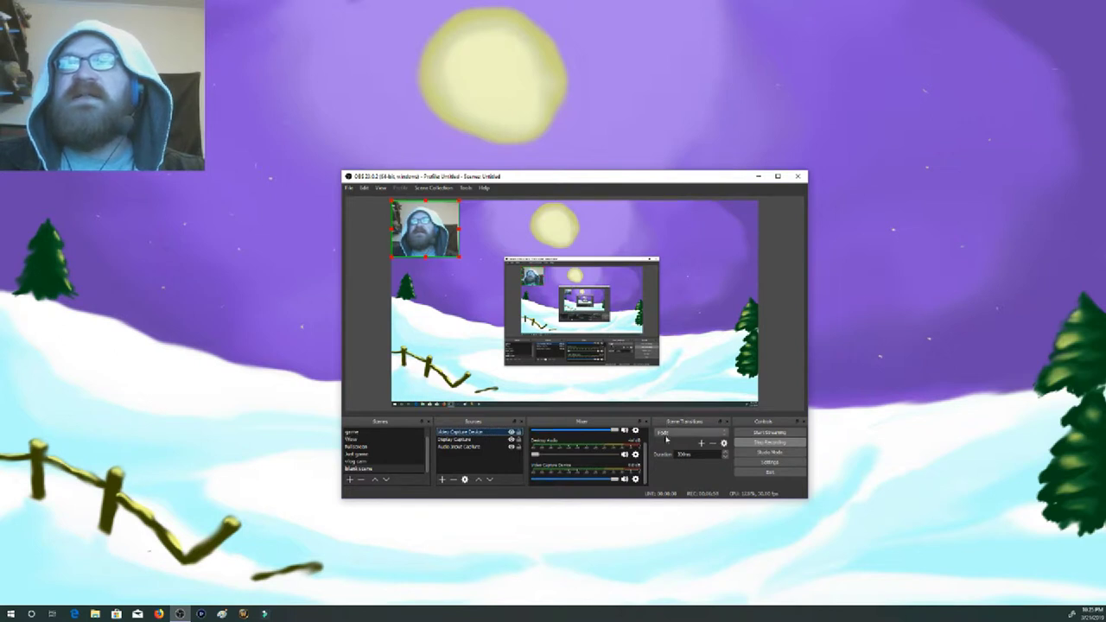
left_click(724, 437)
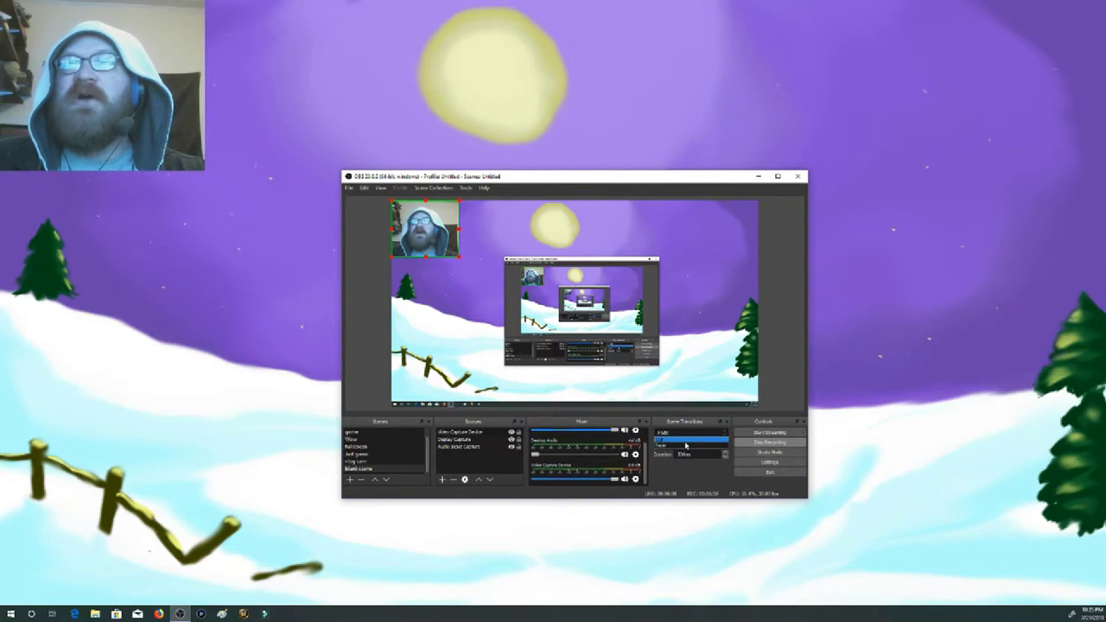
left_click(669, 481)
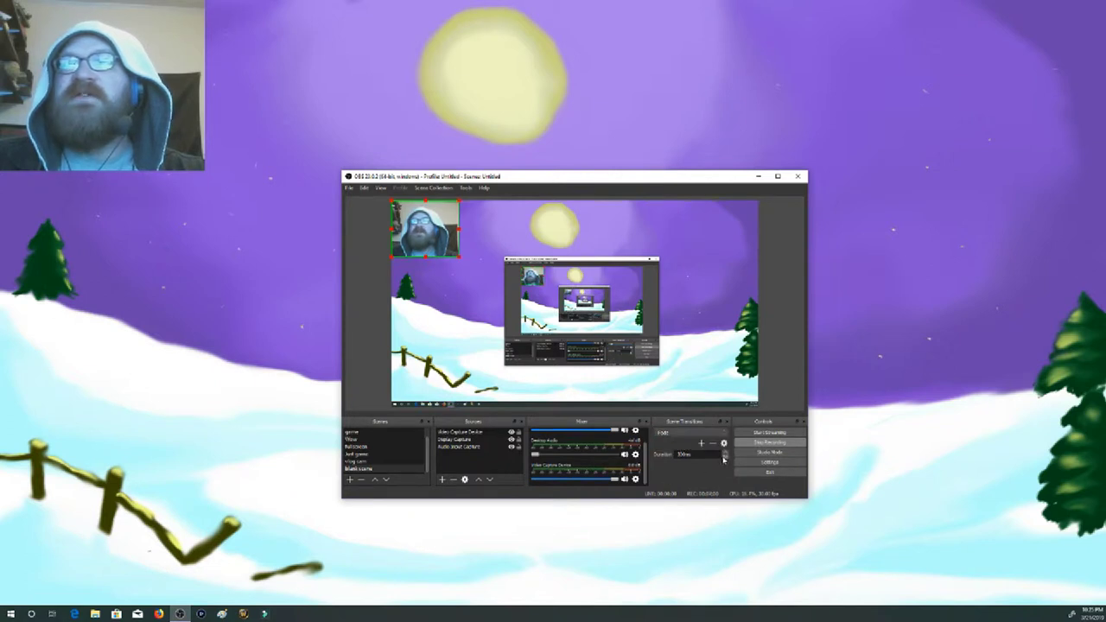
left_click(374, 463)
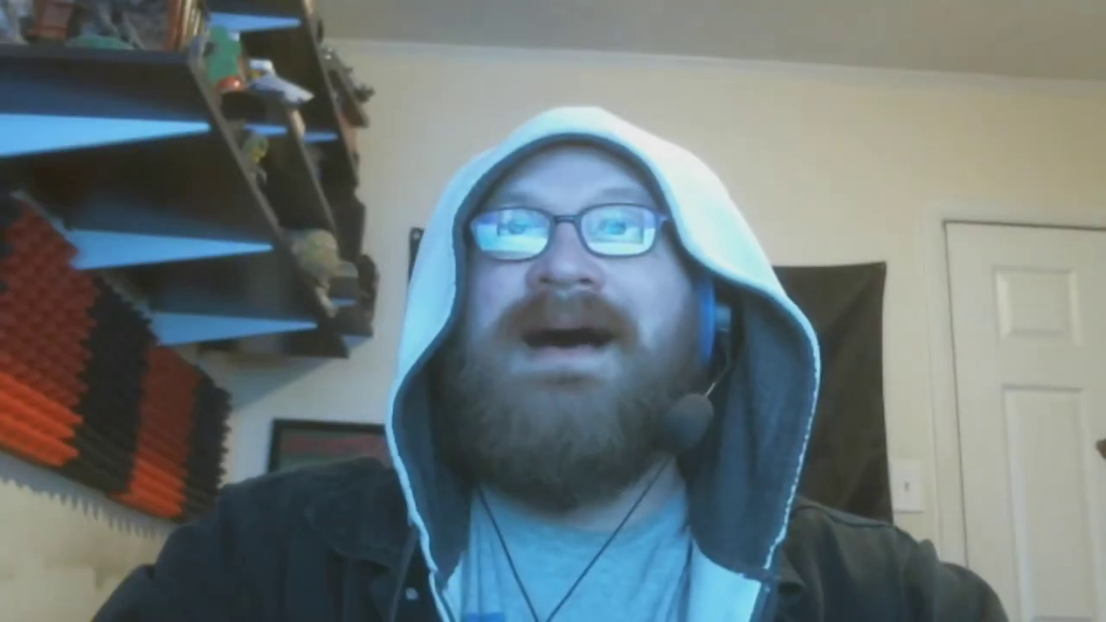
left_click(360, 469)
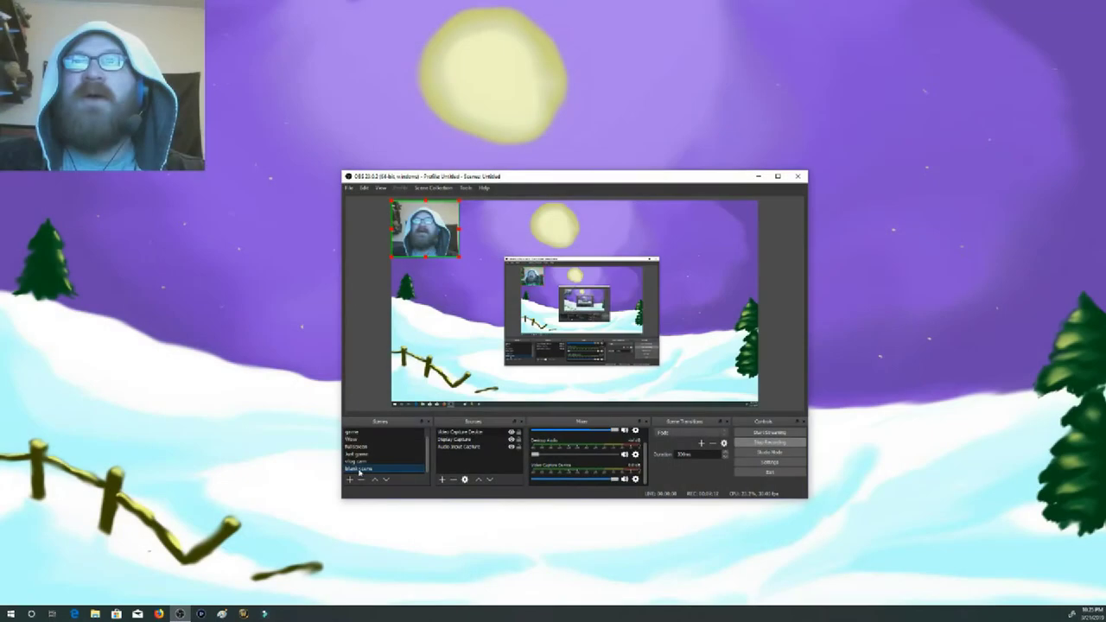
left_click(358, 462)
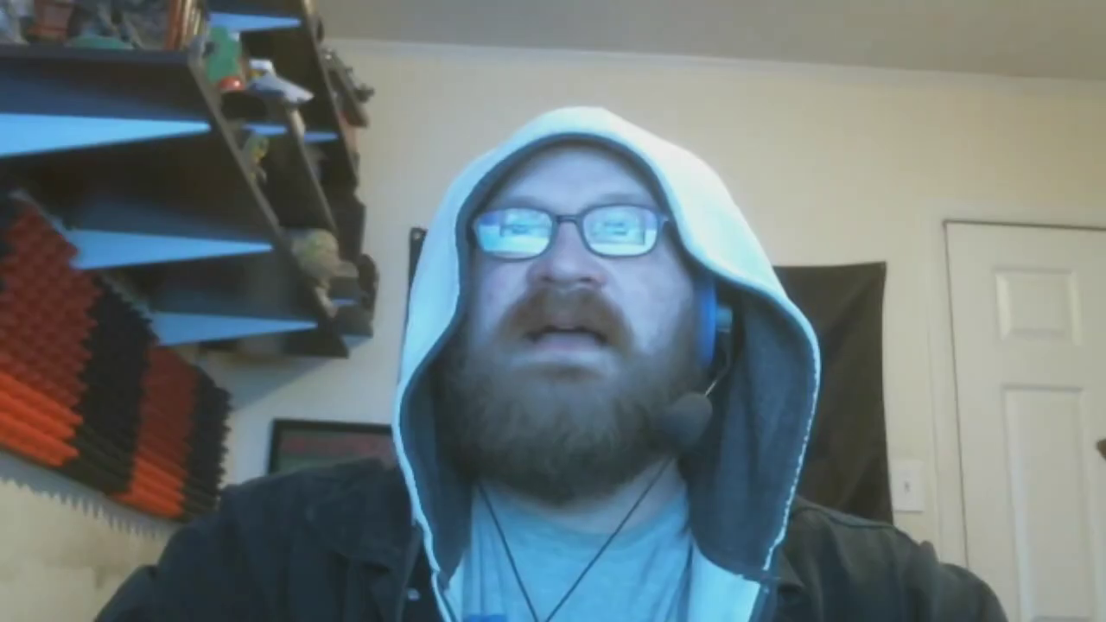
left_click(359, 469)
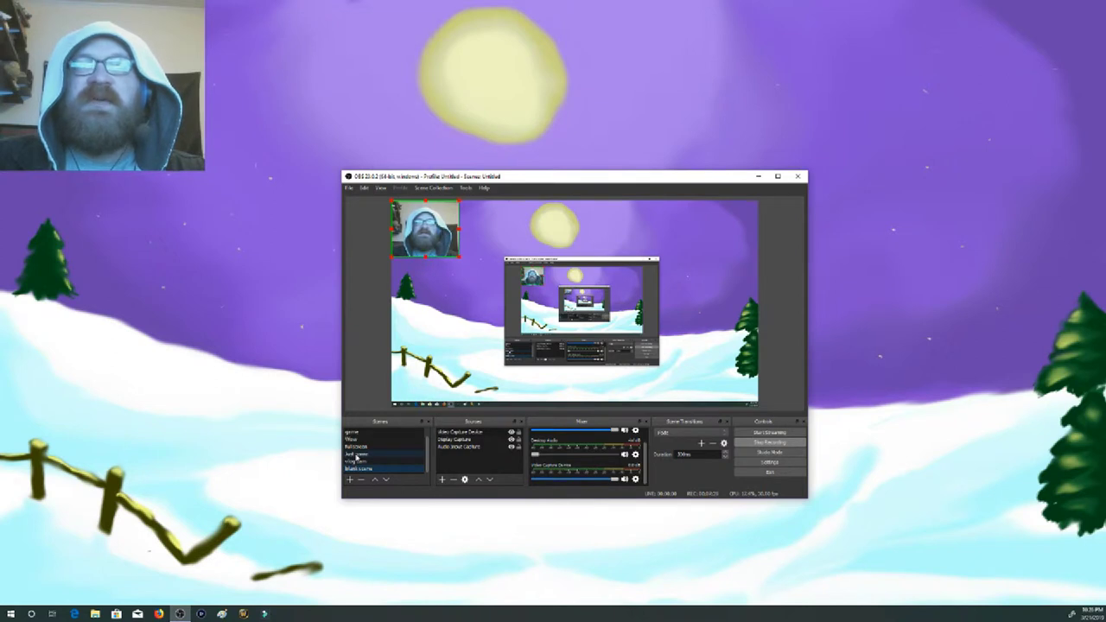
Create a new Window Capture source in Blank scene
right_click(471, 464)
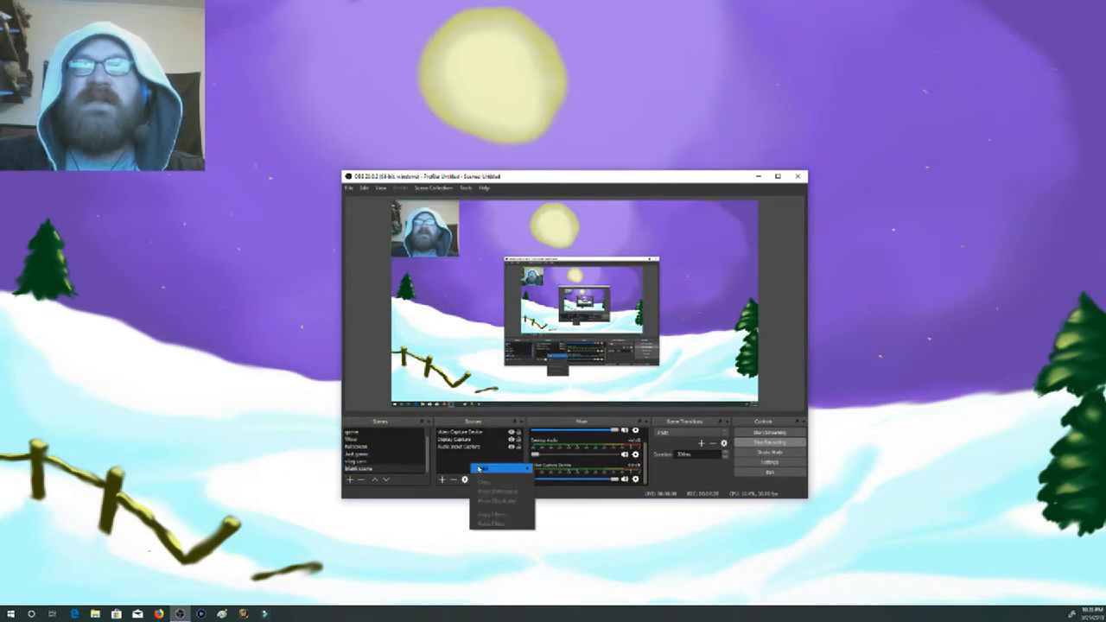
mouse_move(489, 468)
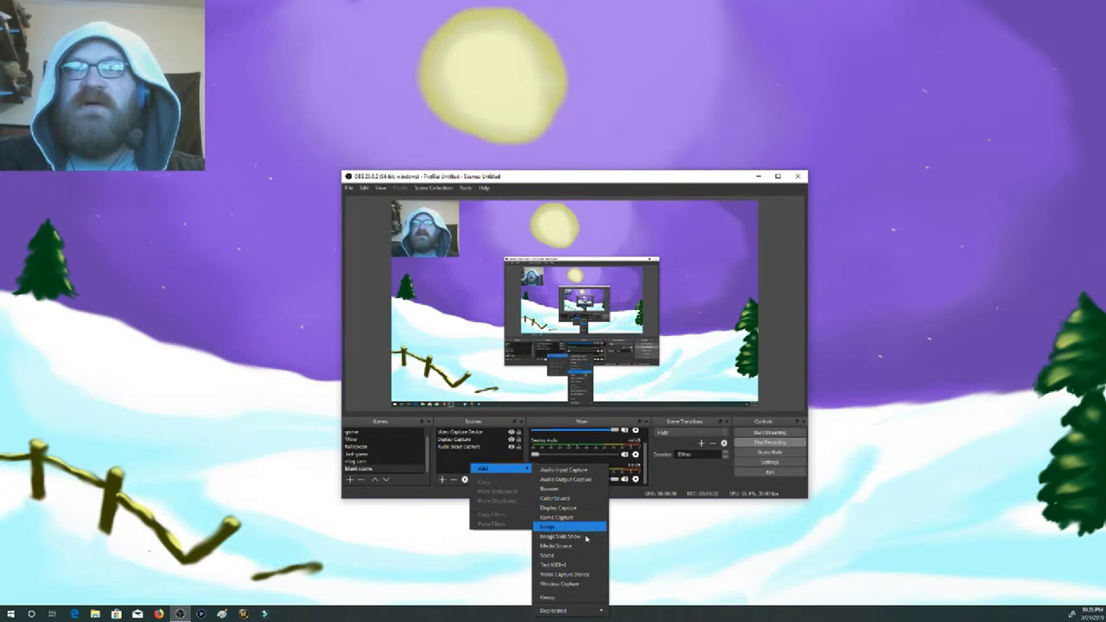
left_click(567, 587)
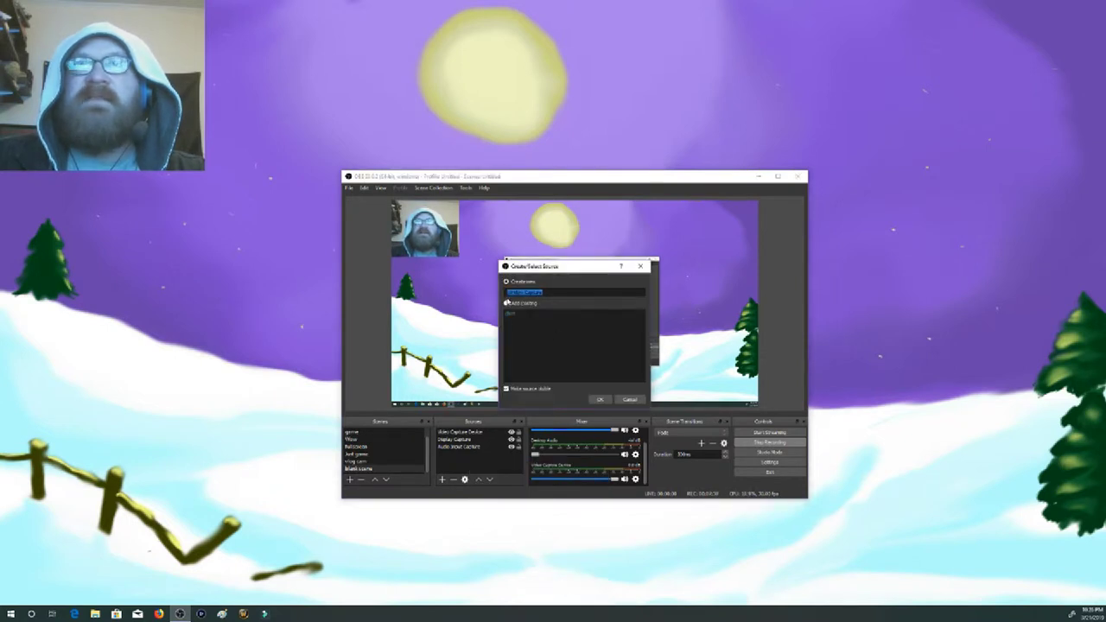
left_click(602, 401)
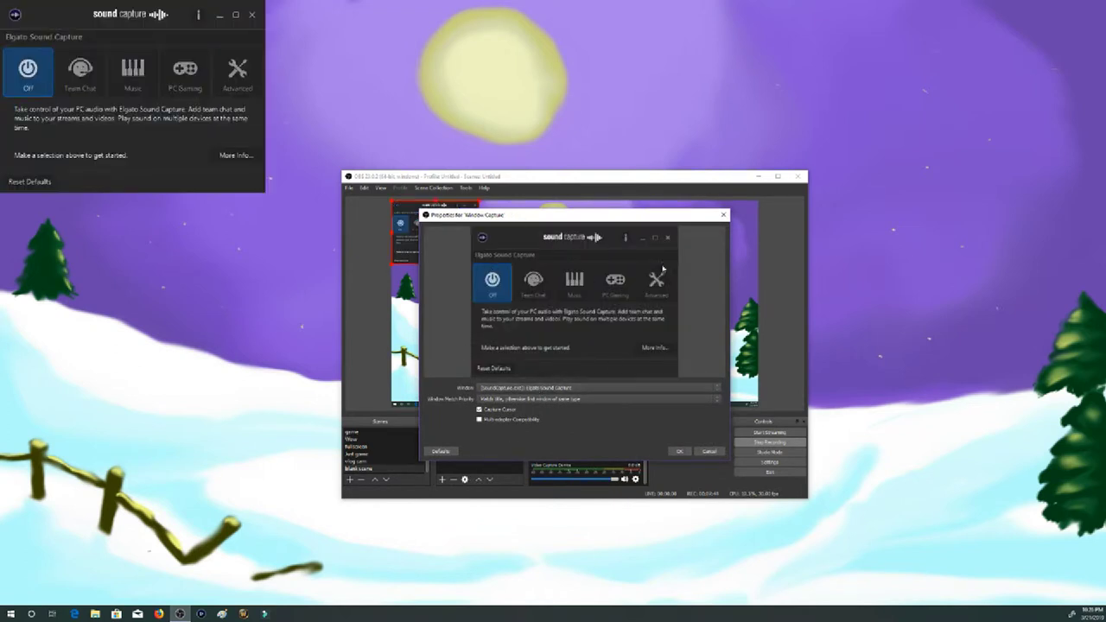
Keep the Sound Capture window as the Window Capture target and close its properties
left_click_drag(626, 221, 599, 217)
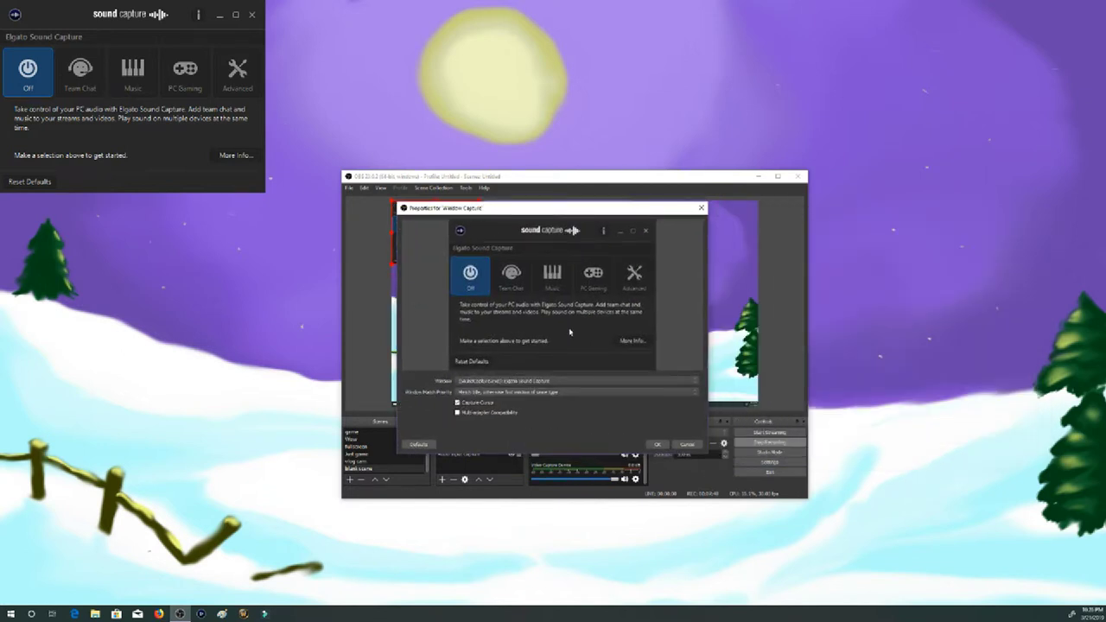
left_click(681, 381)
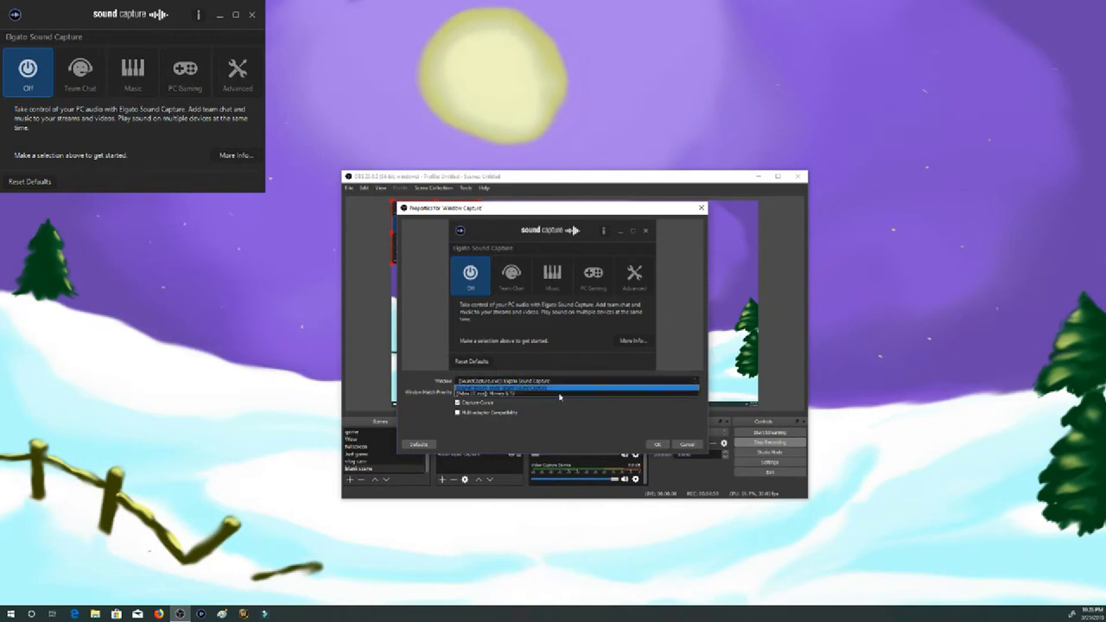
left_click(581, 435)
left_click(688, 445)
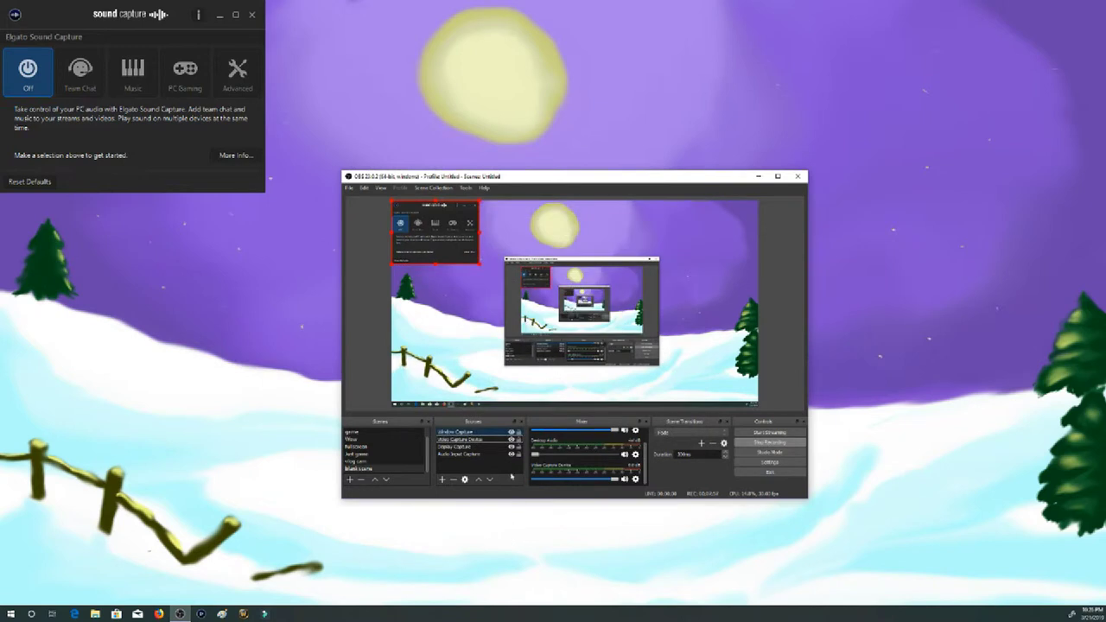
Delete the Window Capture source with the Sources minus button and confirm Yes
right_click(456, 432)
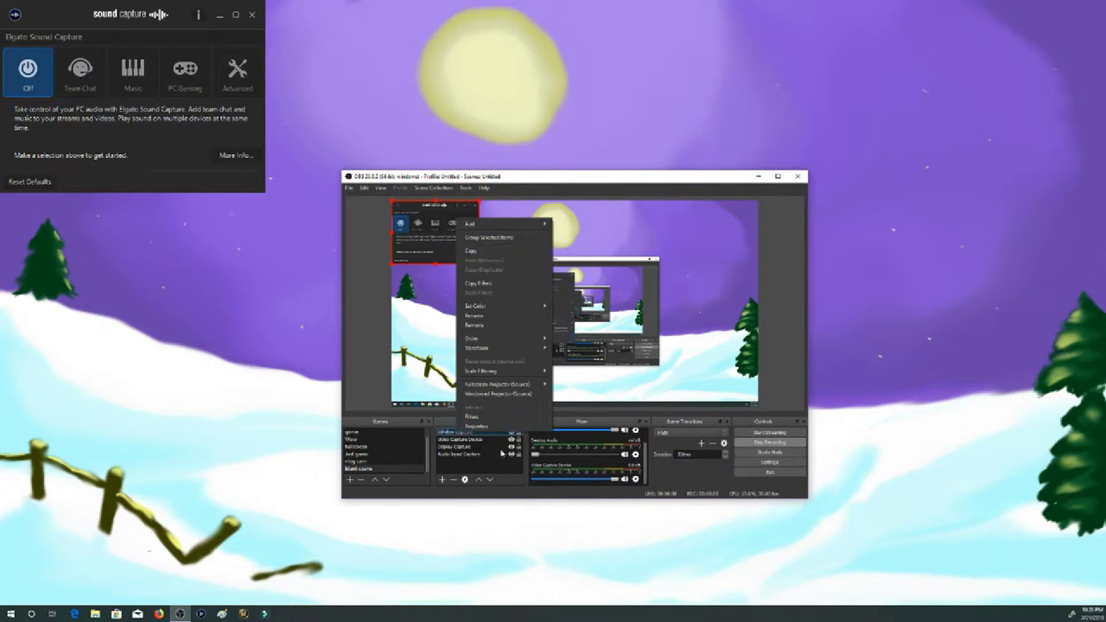
left_click(478, 473)
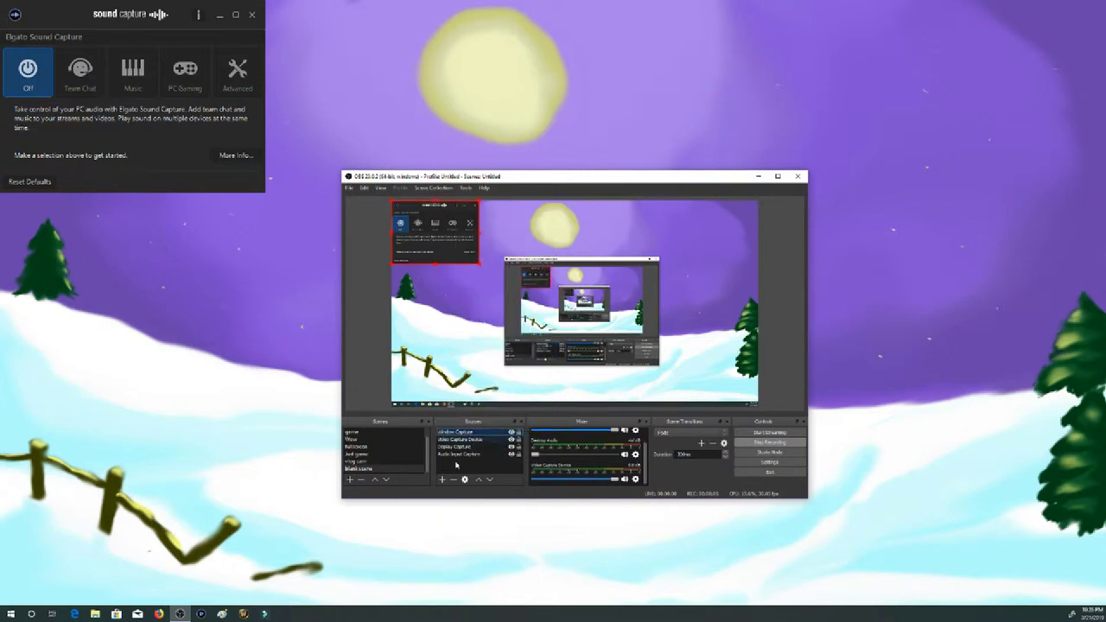
left_click(453, 480)
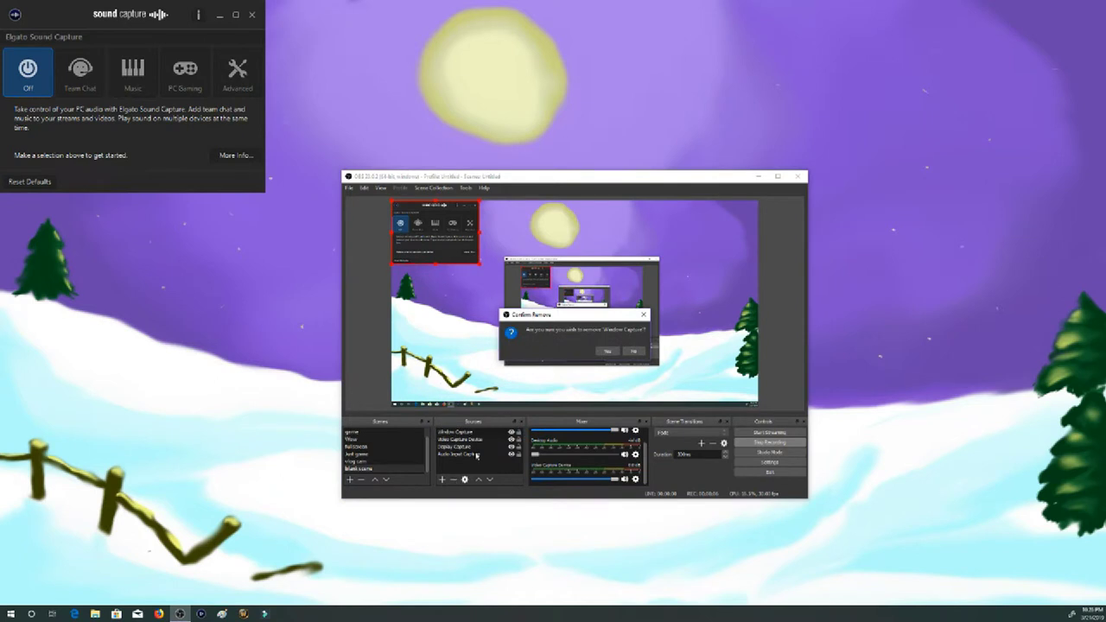
left_click(607, 351)
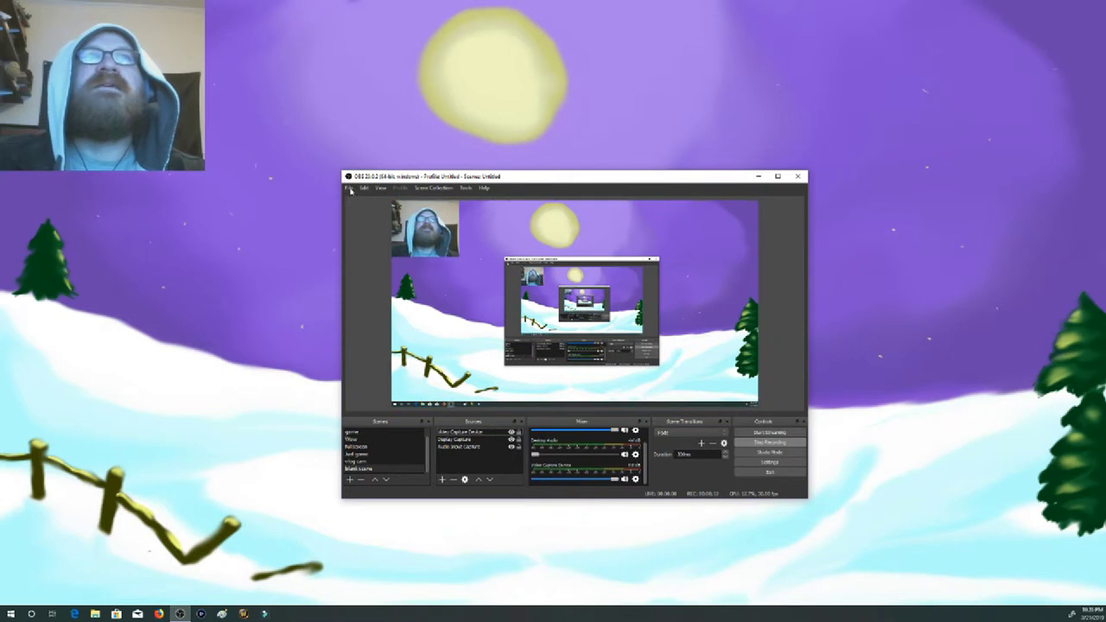
Open File > Settings and show the Stream page set to YouTube / YouTube Gaming
left_click(381, 188)
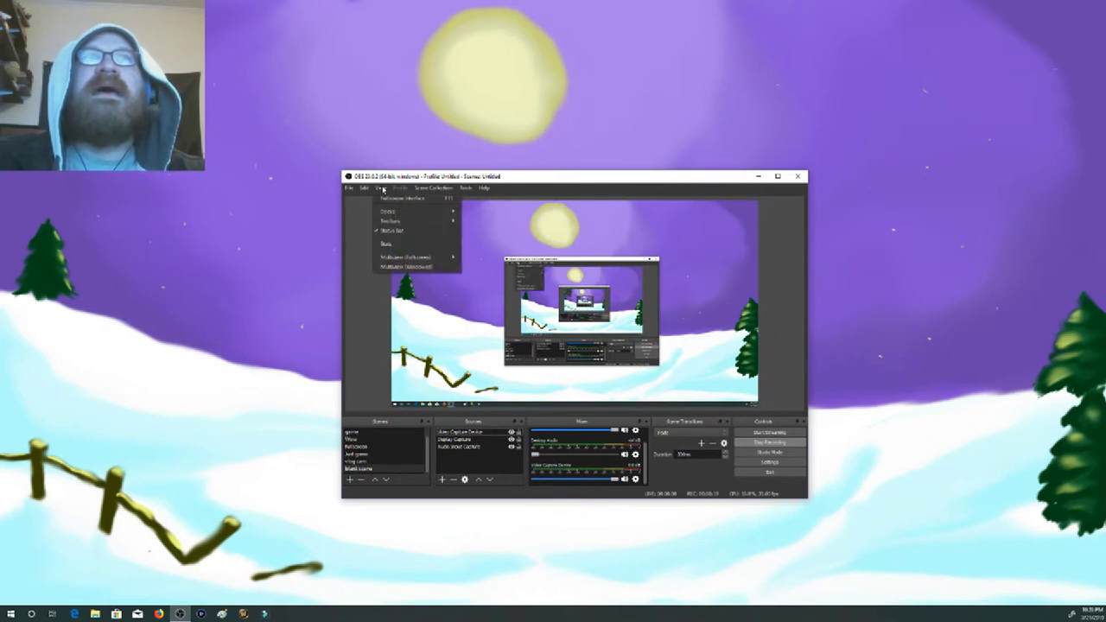
mouse_move(350, 187)
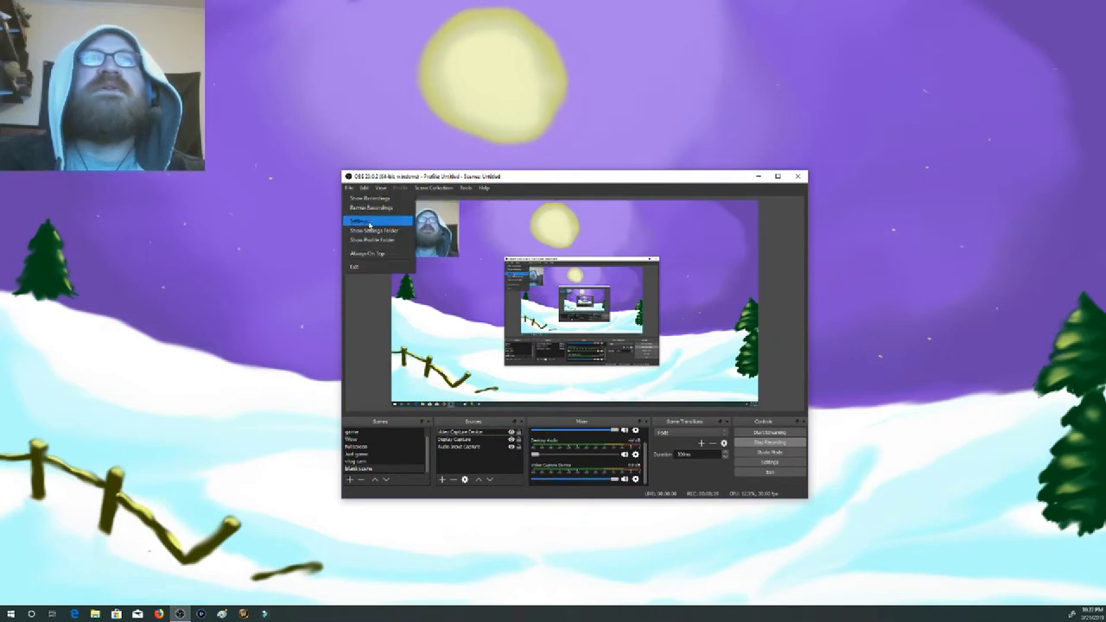
left_click(370, 225)
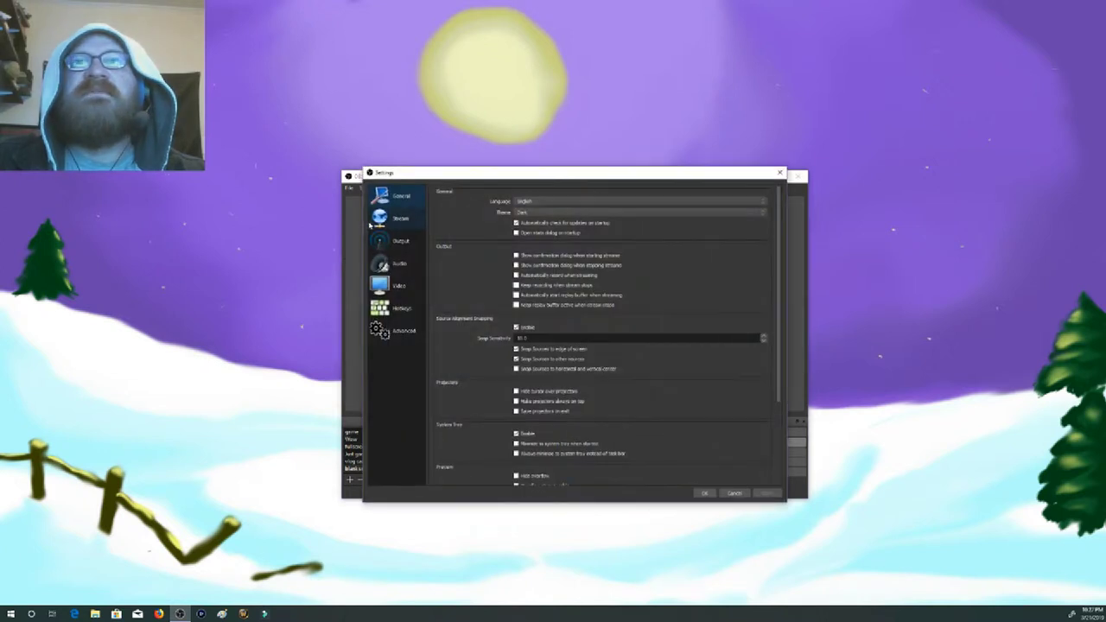
left_click_drag(561, 178, 938, 153)
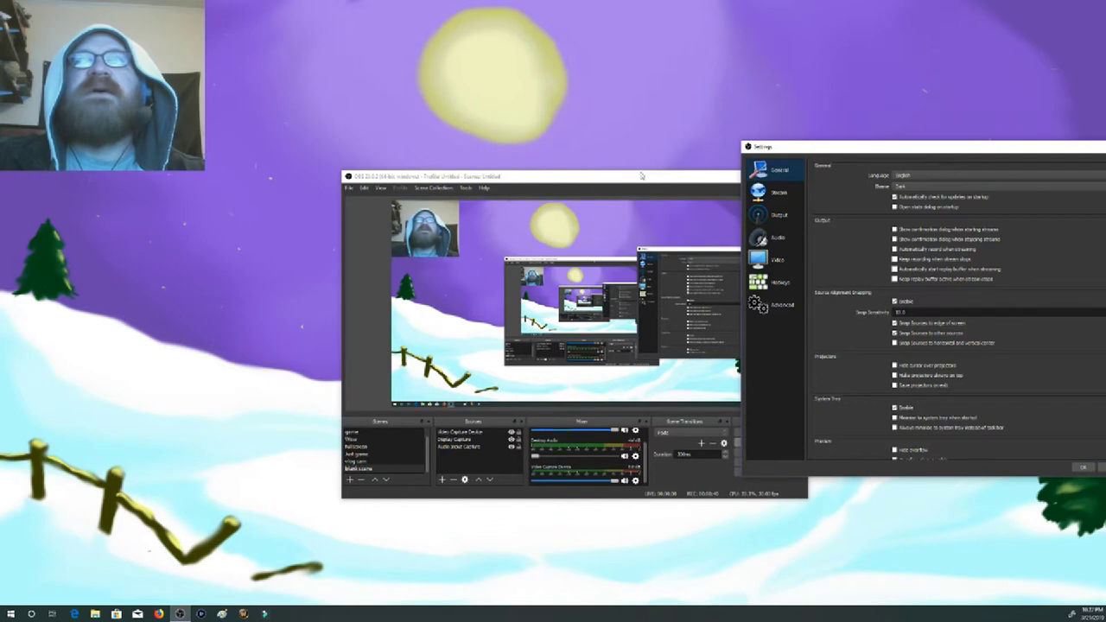
left_click_drag(807, 148, 492, 147)
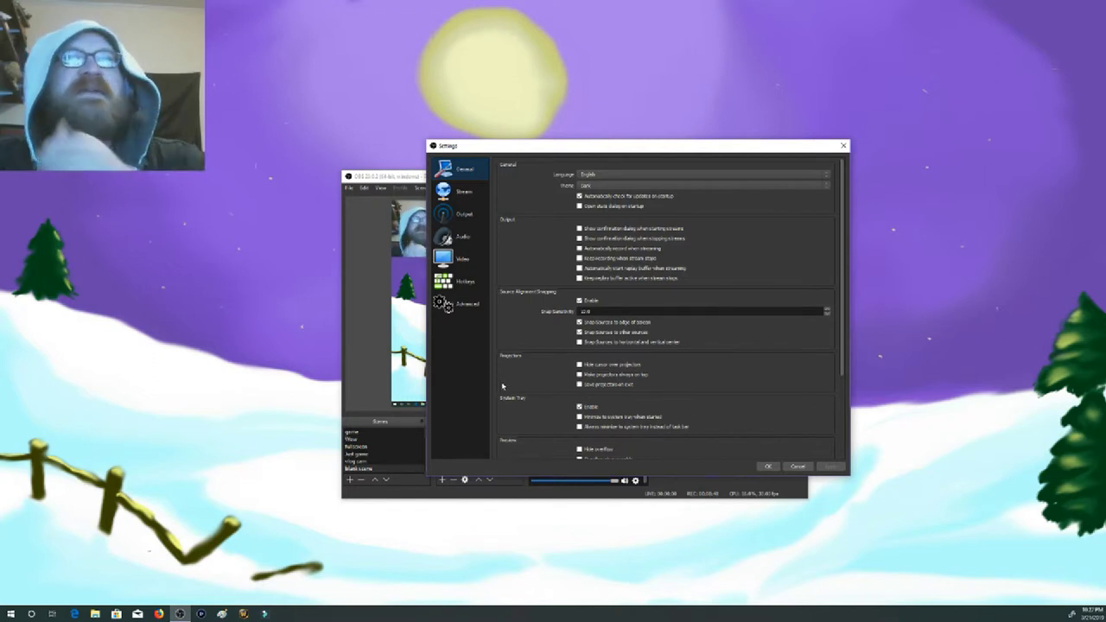
left_click_drag(523, 148, 589, 160)
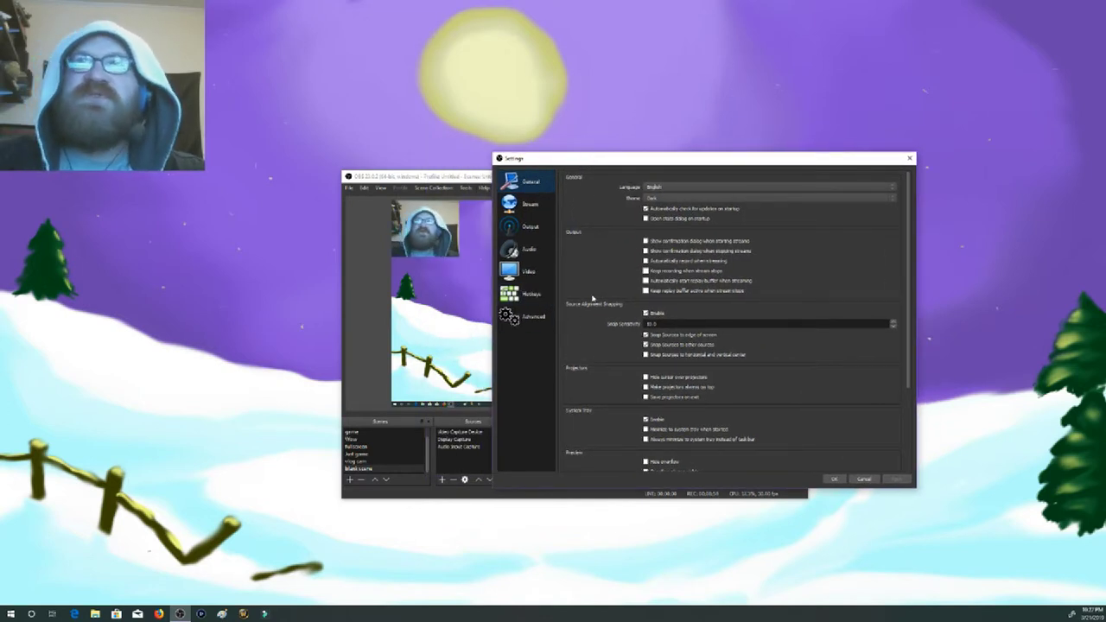
left_click(529, 206)
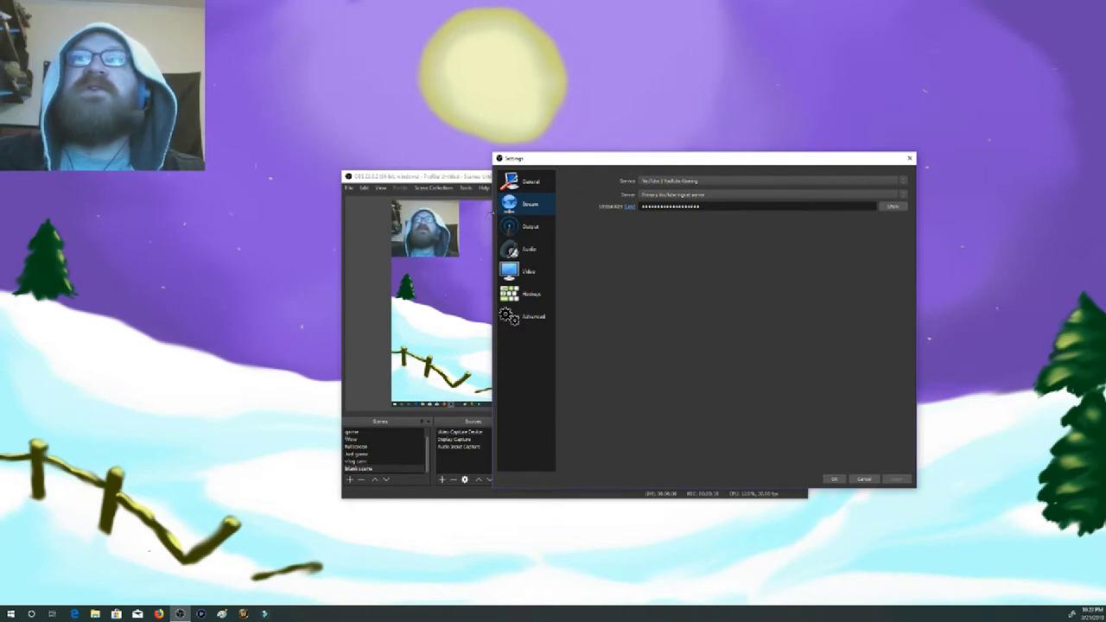
Review the Output page, then view the Video page with its resolution options locked
left_click(531, 228)
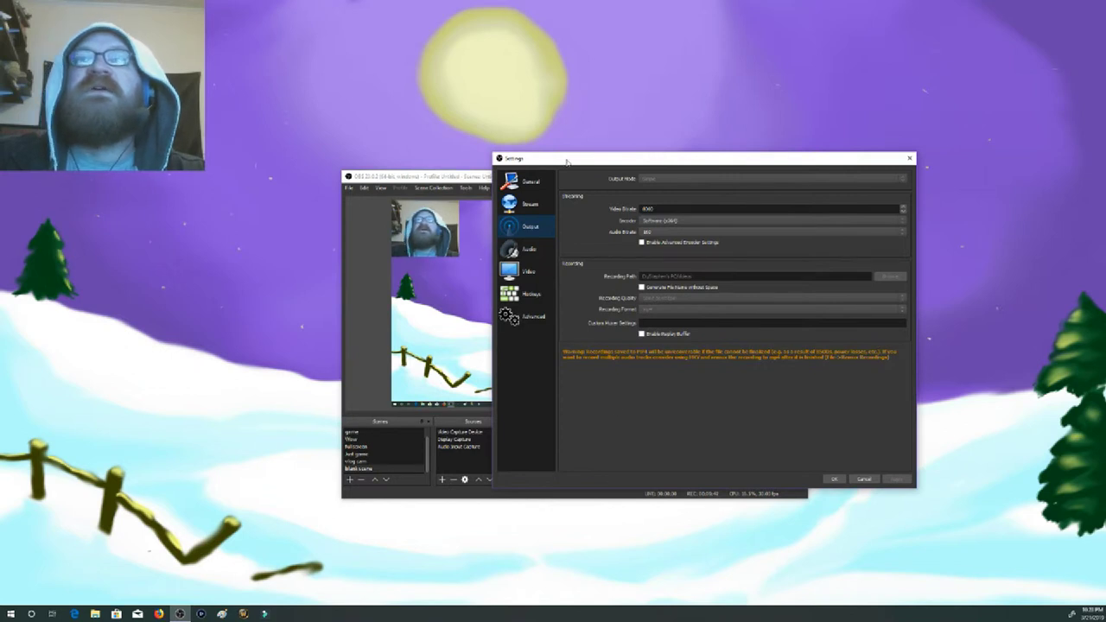
left_click(521, 280)
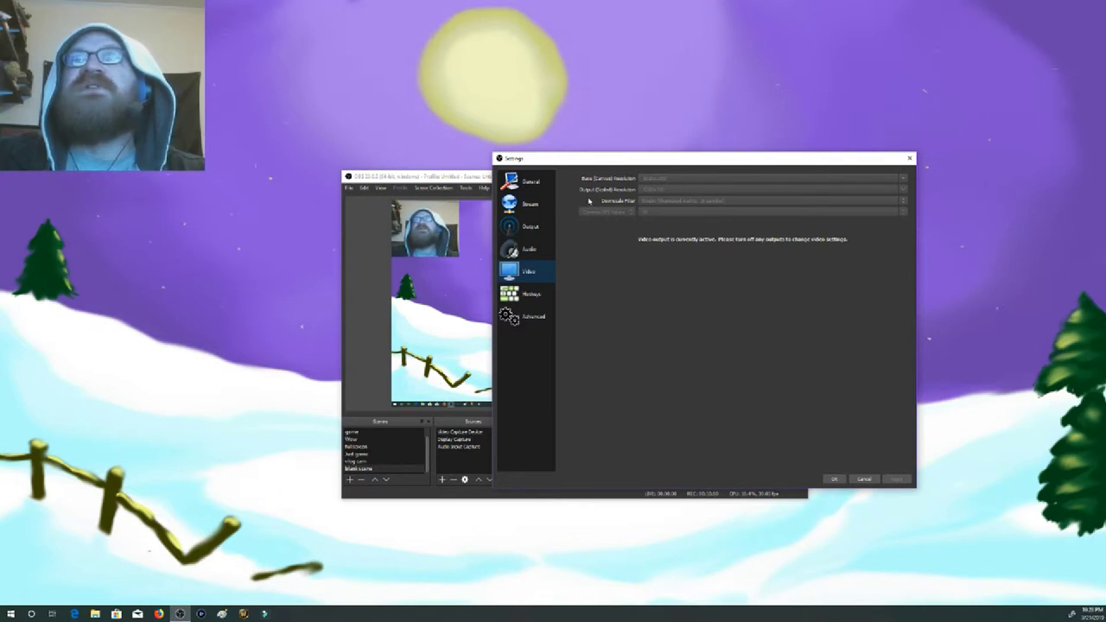
left_click_drag(621, 164, 859, 212)
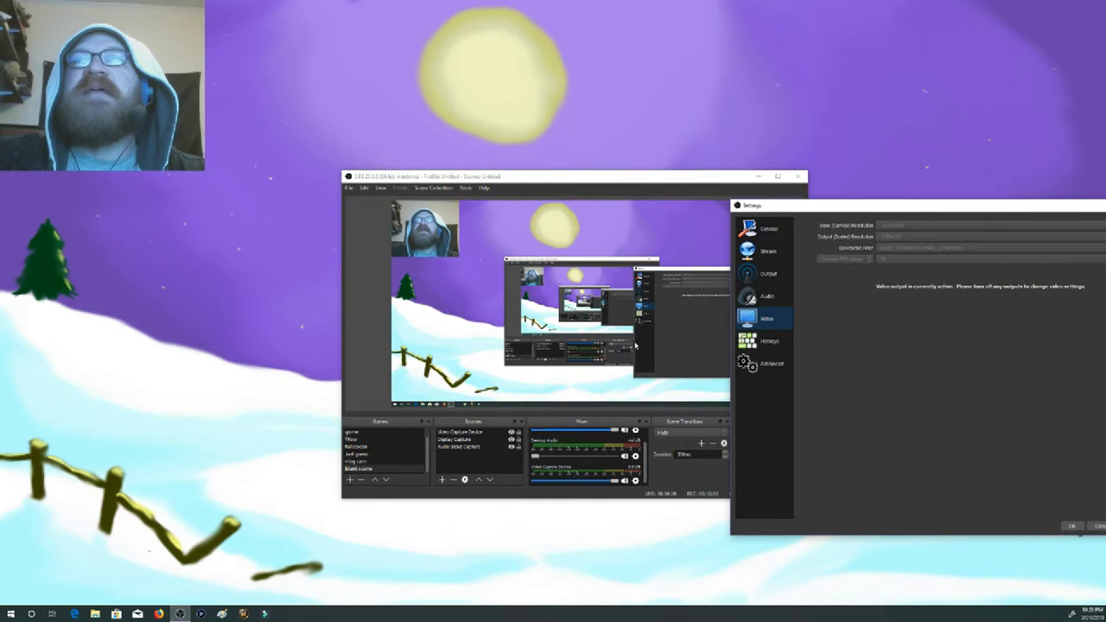
left_click_drag(864, 206, 645, 157)
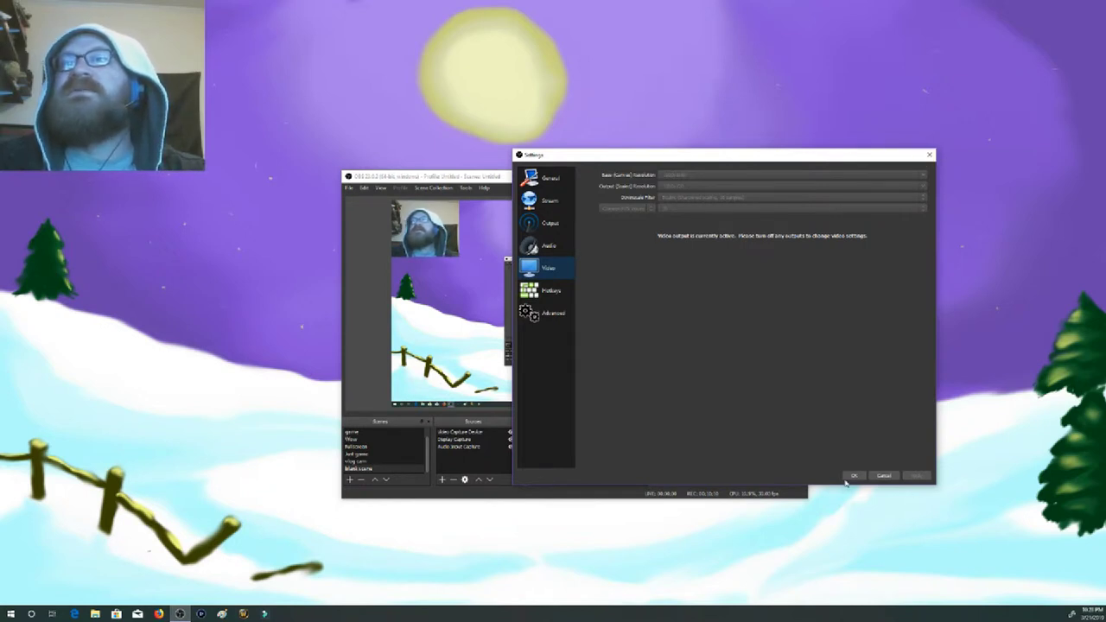
Cancel Settings without saving, then dismiss the Sources add menu without adding anything
left_click(889, 476)
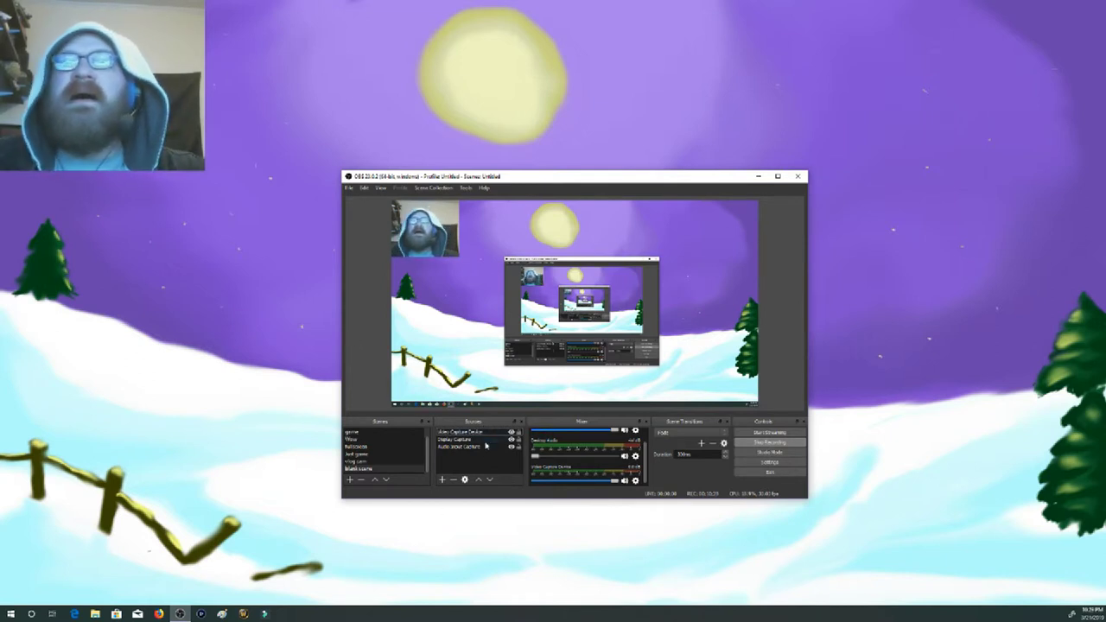
right_click(475, 467)
mouse_move(499, 477)
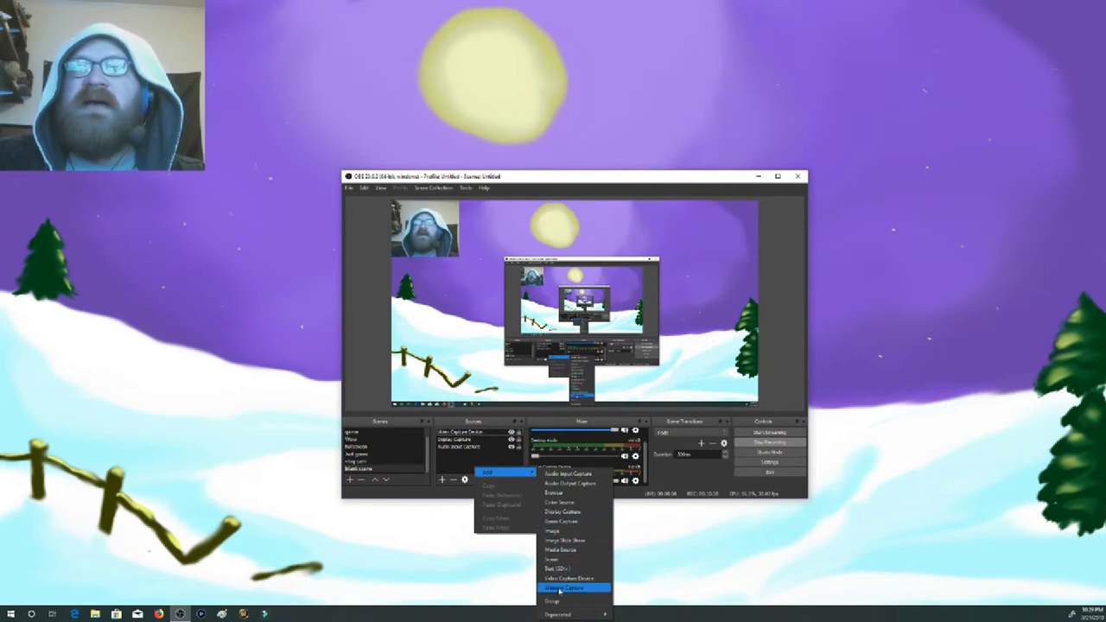
left_click(454, 468)
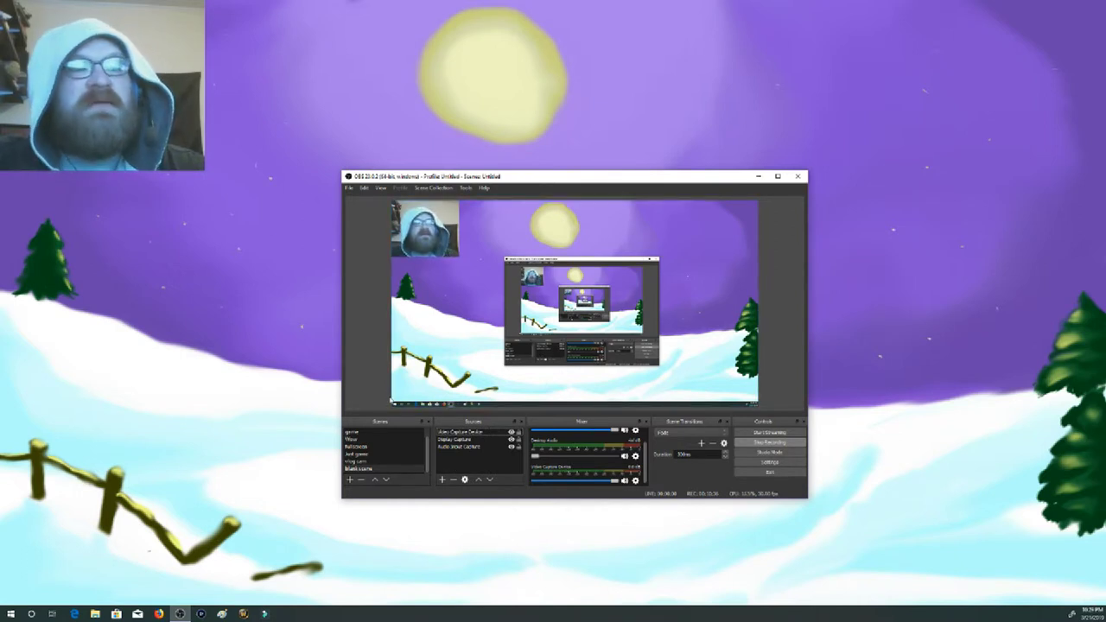
Drag Display Capture's bottom-left handle inward, leaving black areas at the left and bottom
left_click(393, 393)
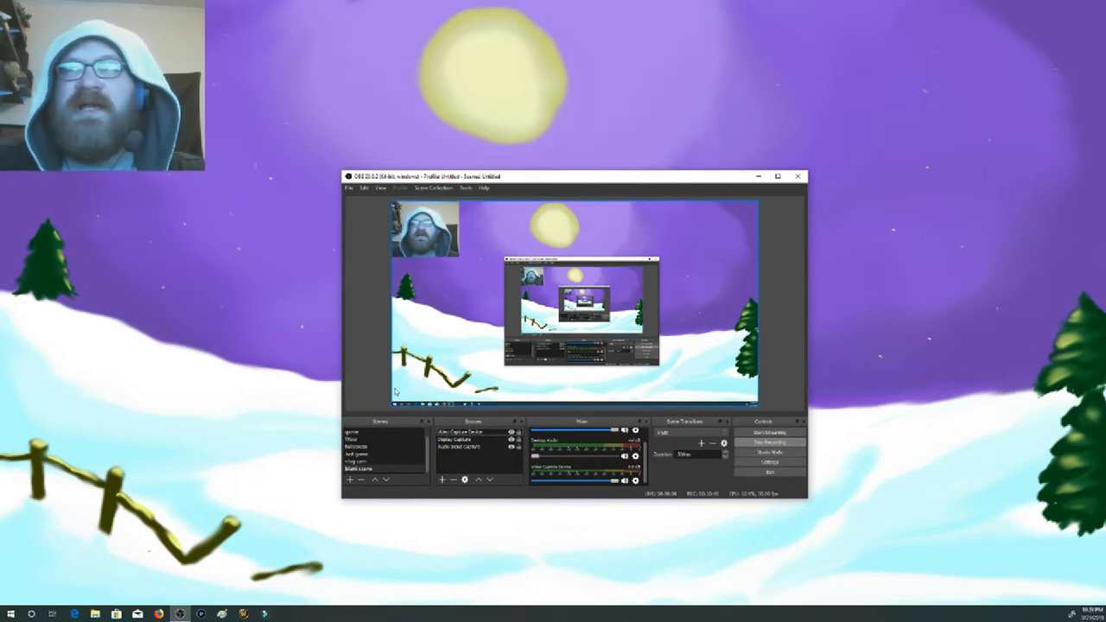
left_click(394, 248)
mouse_move(422, 236)
left_mouse_down()
mouse_move(527, 313)
mouse_move(423, 256)
mouse_move(423, 243)
left_mouse_up()
mouse_move(453, 313)
left_mouse_down()
mouse_move(529, 333)
mouse_move(450, 313)
left_mouse_up()
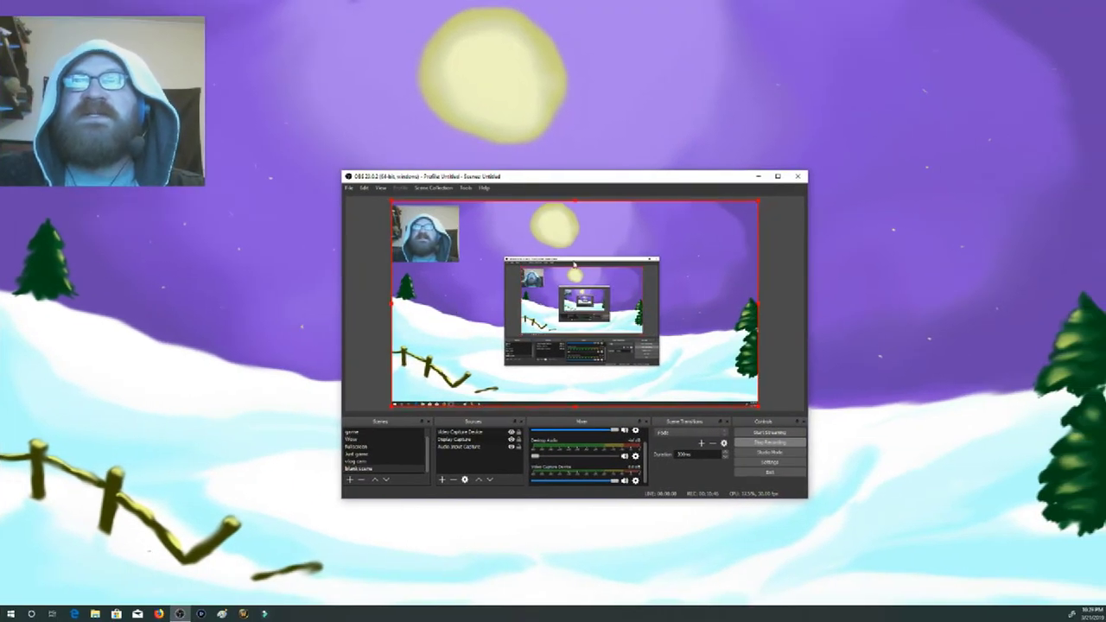
left_click_drag(450, 244, 427, 239)
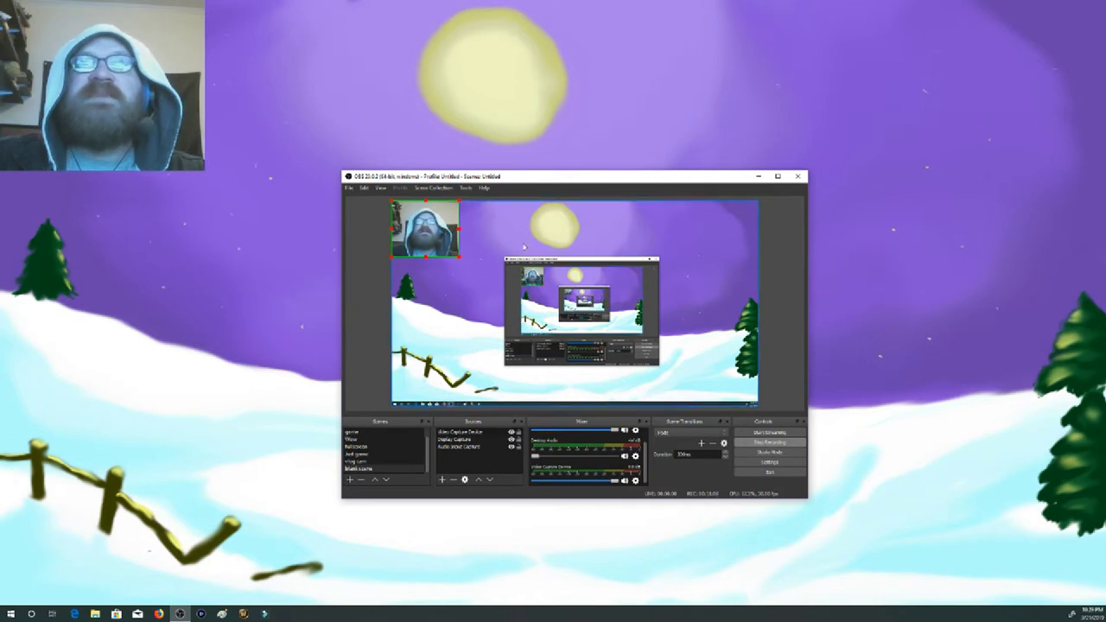
left_click(418, 326)
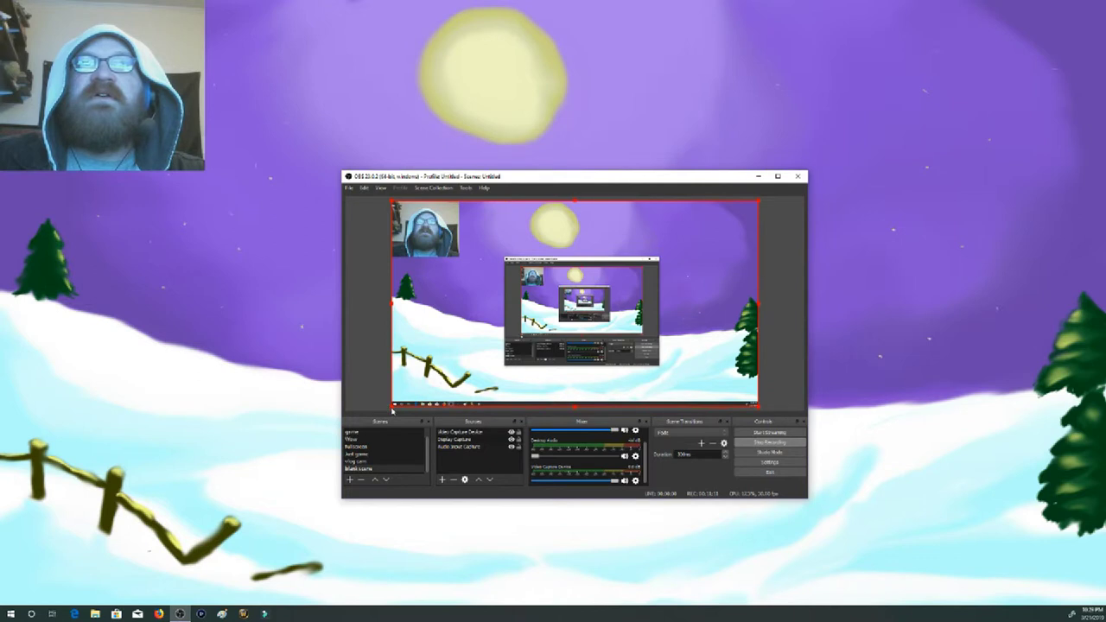
left_click_drag(395, 410, 617, 300)
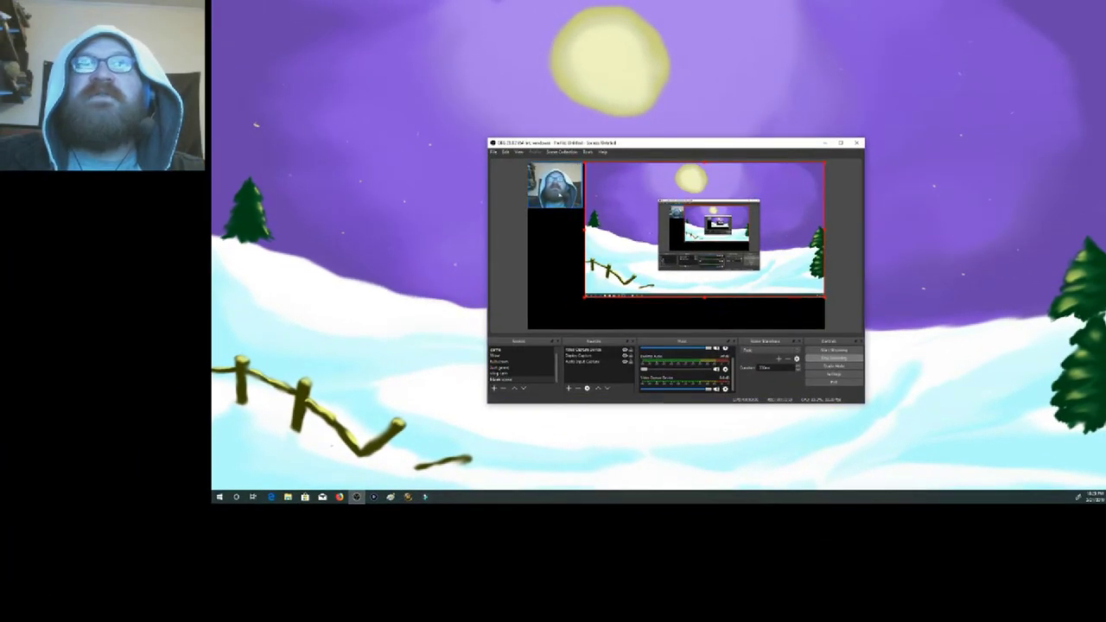
Drag the Display Capture back down so it covers the whole canvas with no black gaps
left_click_drag(592, 176, 640, 280)
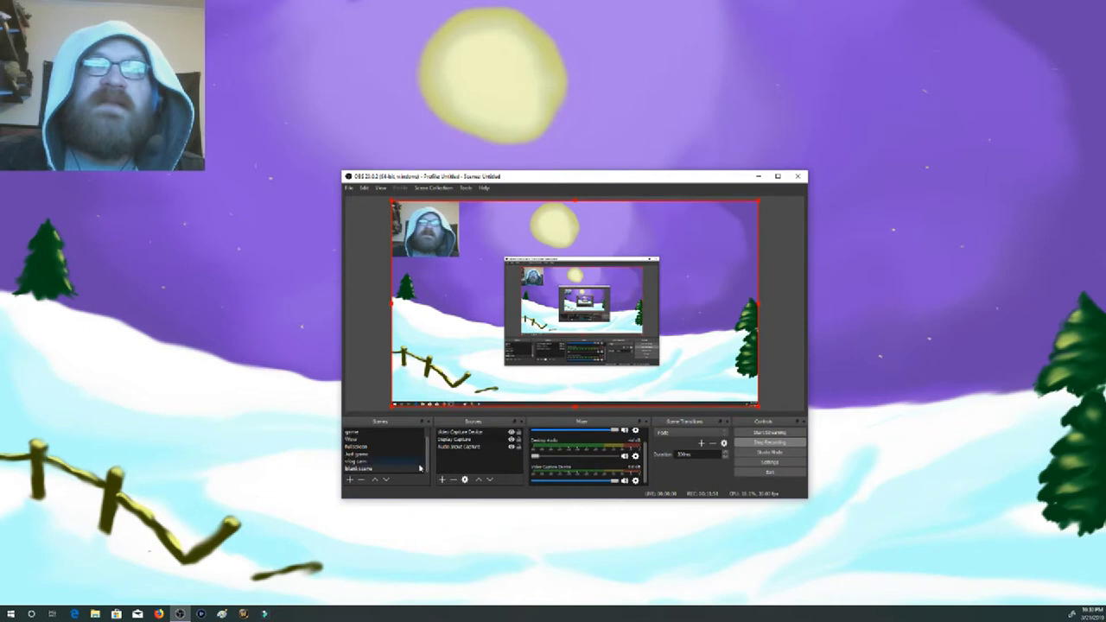
Switch to the third scene, which holds the desktop capture, webcam overlay and audio input
left_click(359, 467)
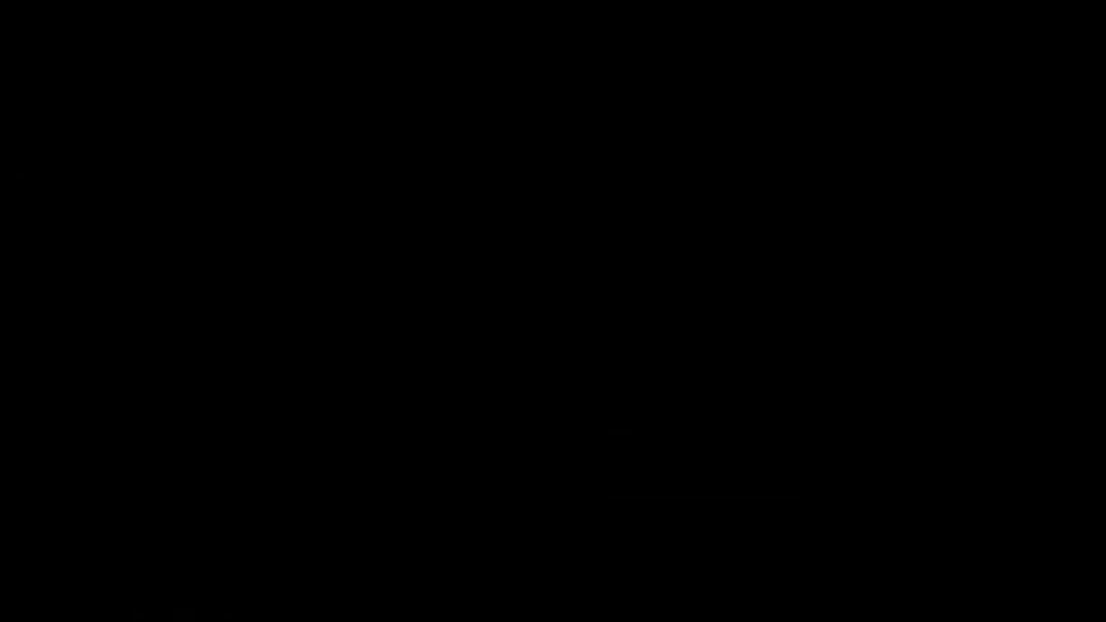